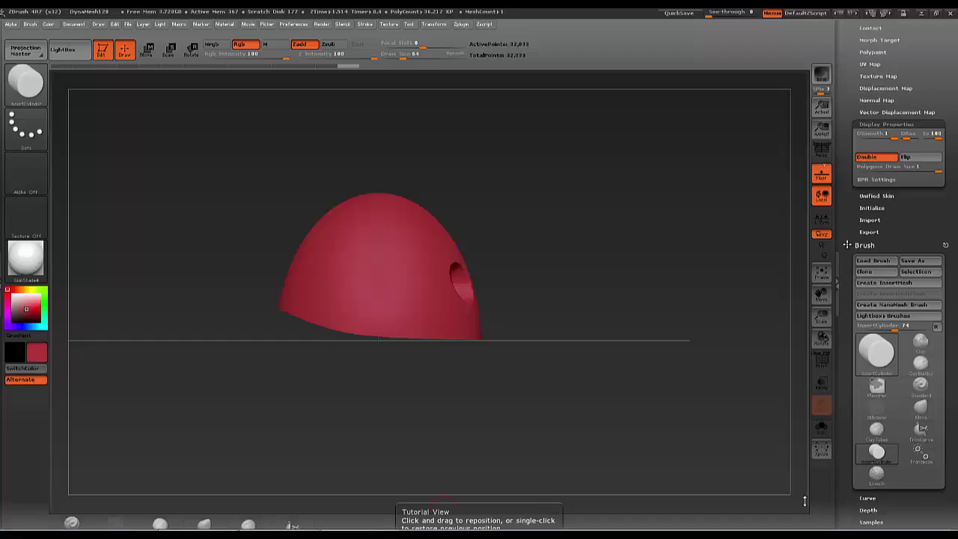
- Orbit the red dome and snap it to a level side view with its bottom on the floor line
{"action": "mouse_move", "coordinate": [577, 293]}
{"action": "left_mouse_down"}
{"action": "mouse_move", "coordinate": [528, 348]}
{"action": "mouse_move", "coordinate": [585, 300]}
{"action": "left_mouse_up"}
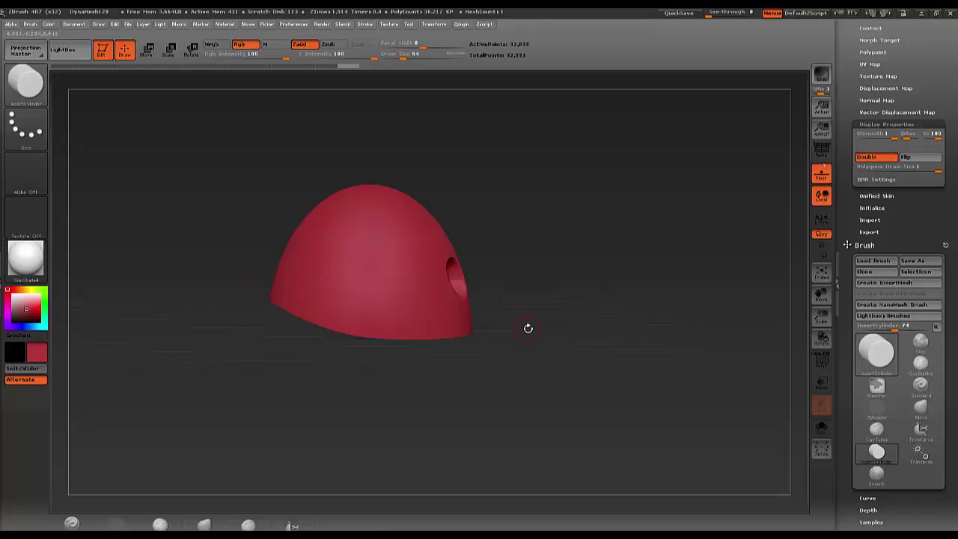
{"action": "key", "text": "shift"}
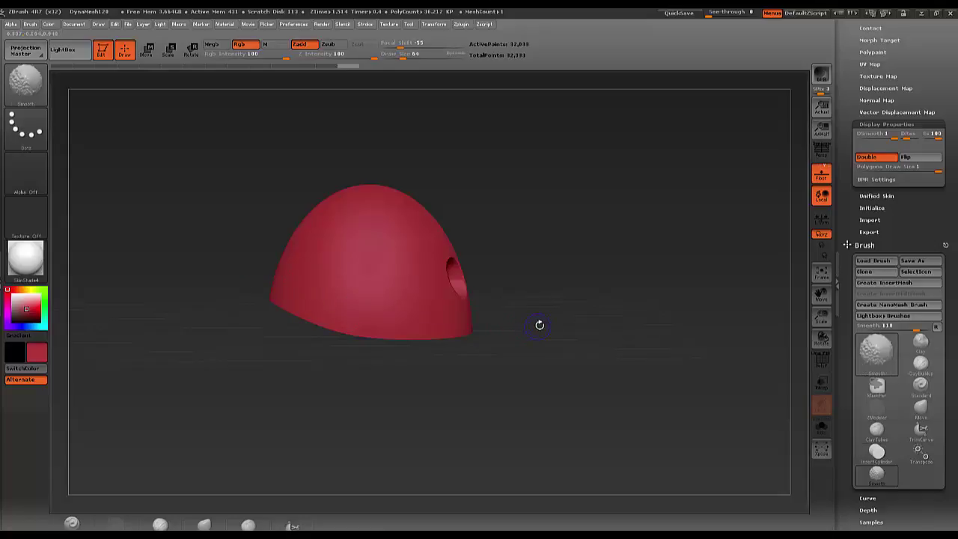
{"action": "left_click_drag", "start_coordinate": [539, 325], "coordinate": [539, 324], "text": "shift"}
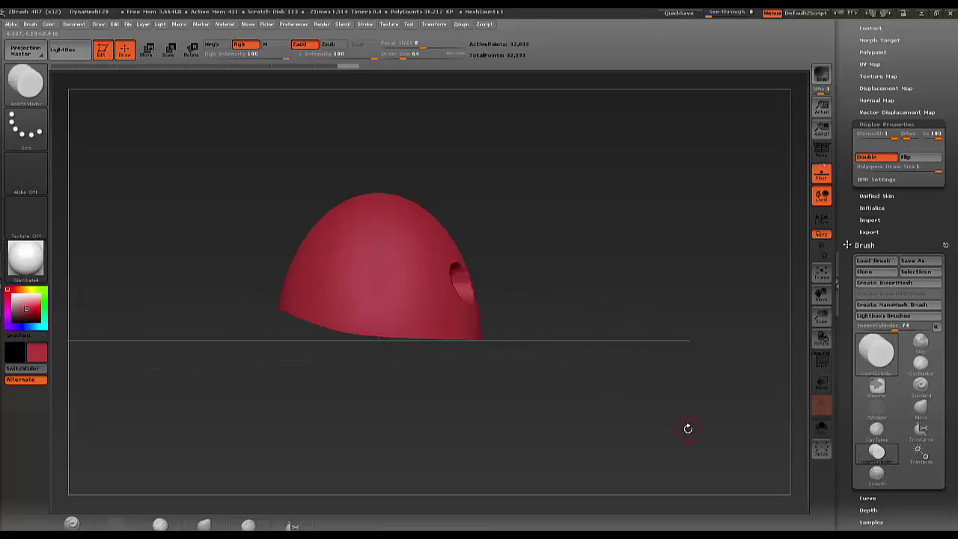
- Pick the MaskPen brush from the brush library
{"action": "left_click", "coordinate": [34, 90]}
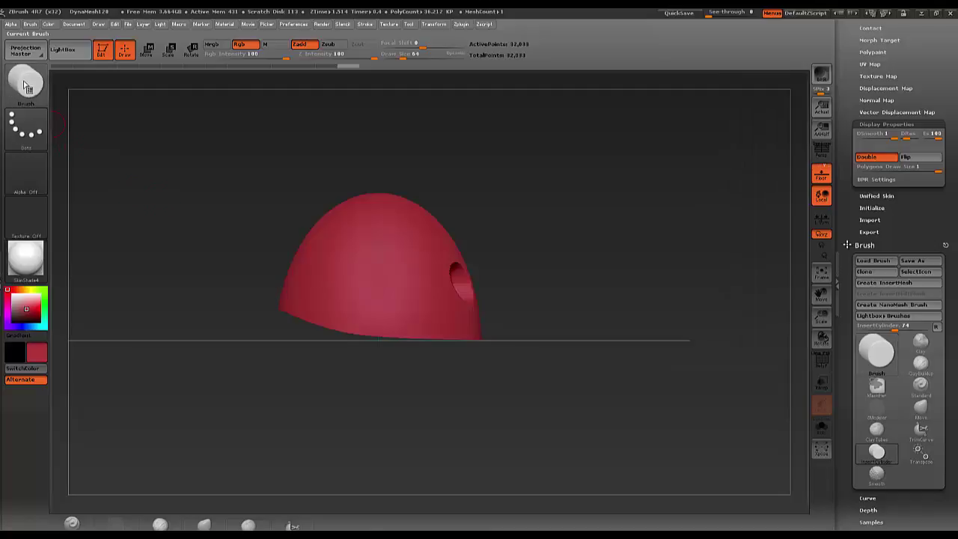
{"action": "left_click", "coordinate": [26, 87]}
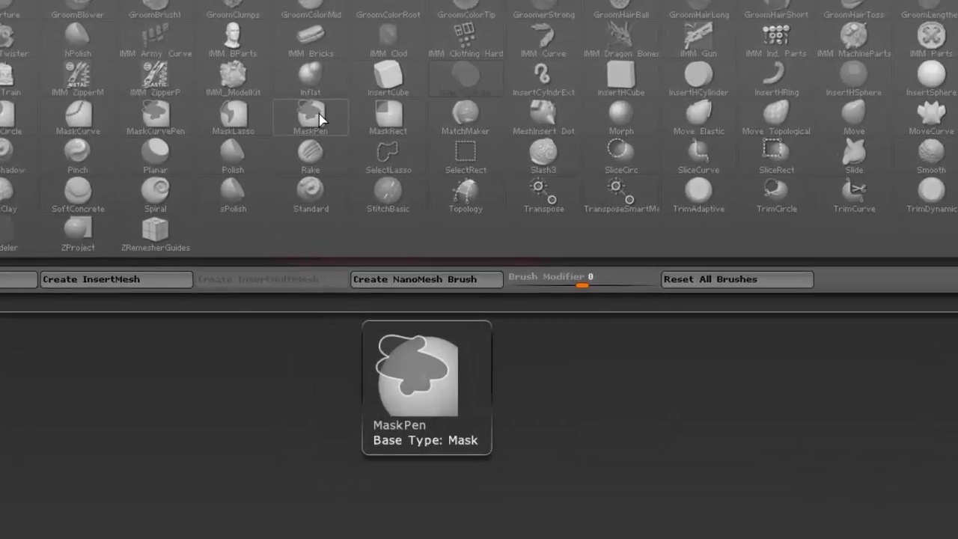
{"action": "left_click", "coordinate": [319, 120]}
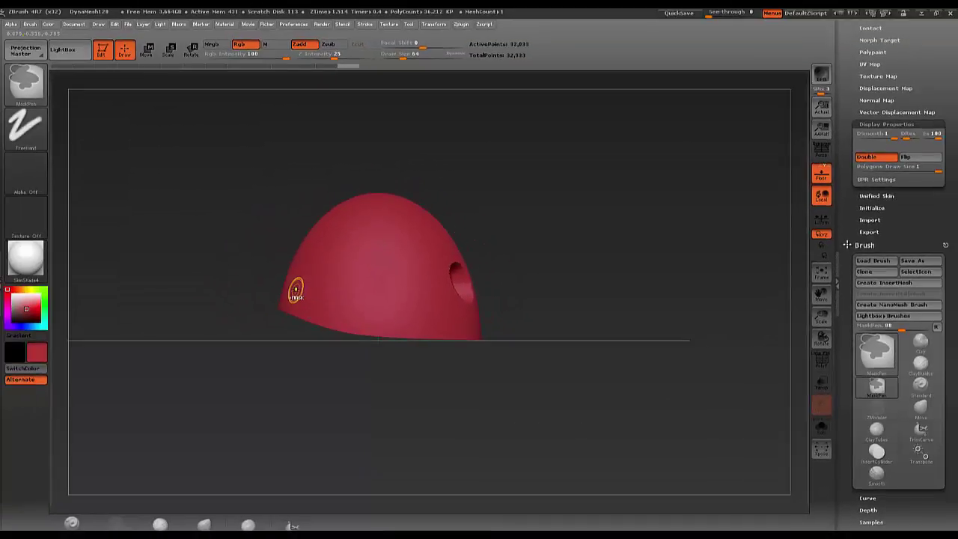
- Paint a masked band across the dome's lower section, zooming in to extend it left and right
{"action": "mouse_move", "coordinate": [296, 292]}
{"action": "left_mouse_down"}
{"action": "mouse_move", "coordinate": [479, 332]}
{"action": "mouse_move", "coordinate": [284, 272]}
{"action": "mouse_move", "coordinate": [404, 322]}
{"action": "left_mouse_up"}
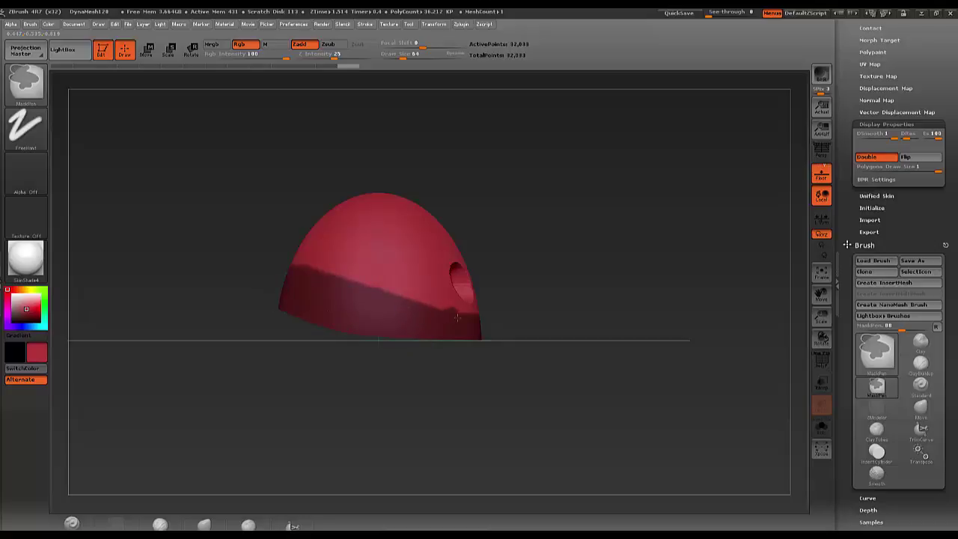
{"action": "key", "text": "ctrl"}
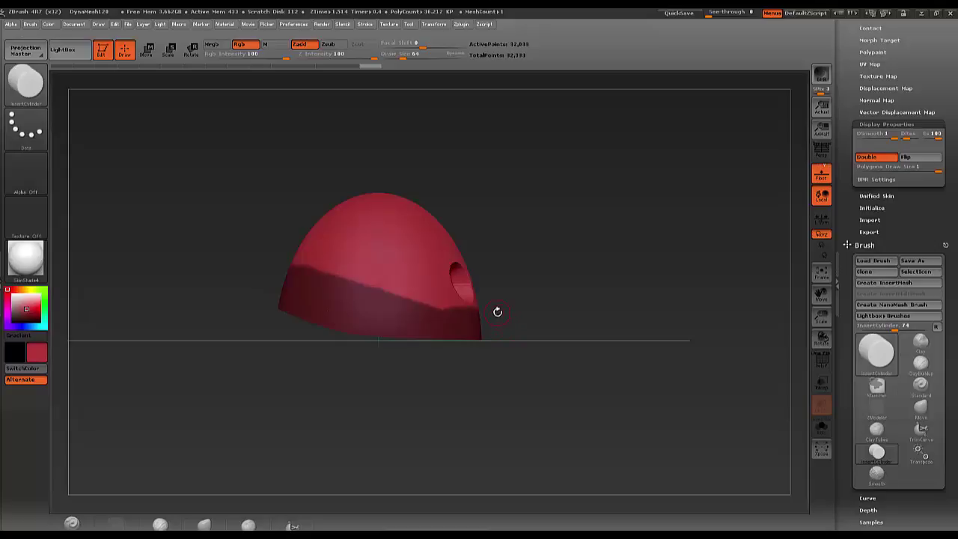
{"action": "key", "text": "ctrl"}
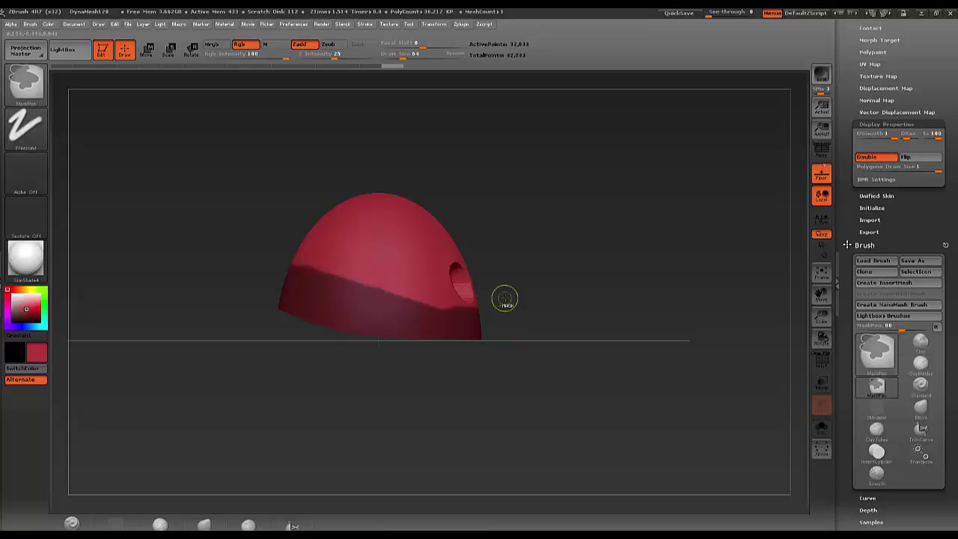
{"action": "mouse_move", "coordinate": [505, 299]}
{"action": "left_mouse_down"}
{"action": "mouse_move", "coordinate": [421, 302]}
{"action": "mouse_move", "coordinate": [303, 258]}
{"action": "mouse_move", "coordinate": [411, 298]}
{"action": "left_mouse_up"}
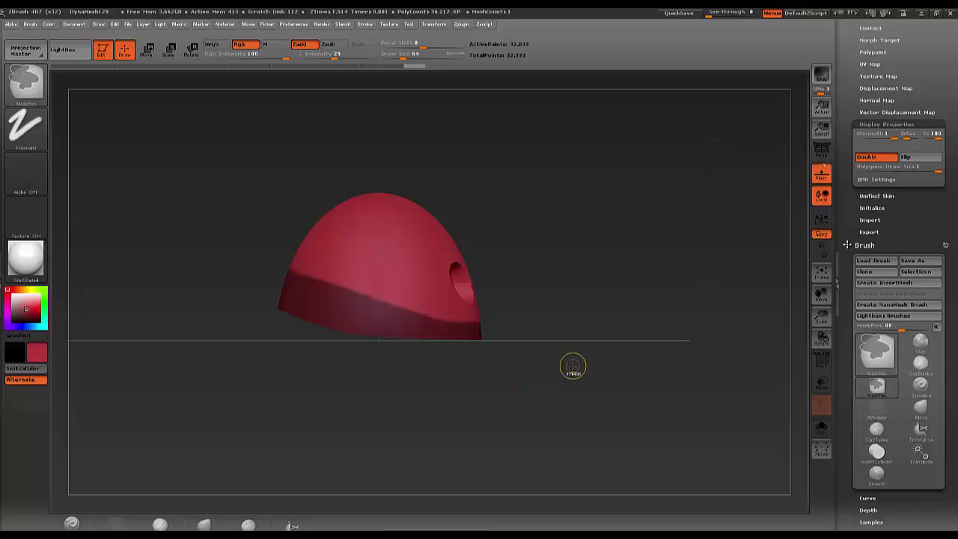
{"action": "left_click_drag", "start_coordinate": [574, 367], "coordinate": [623, 355], "text": "alt"}
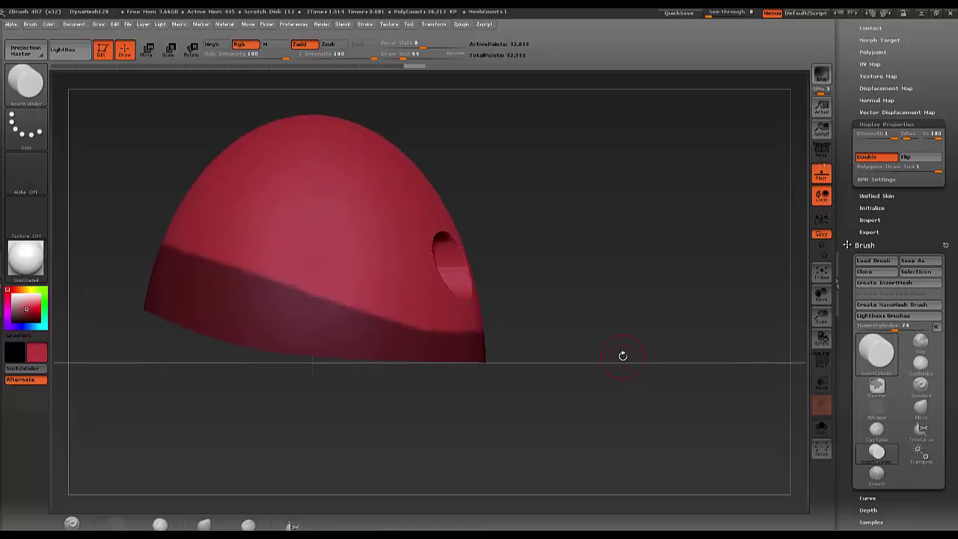
{"action": "key", "text": "ctrl"}
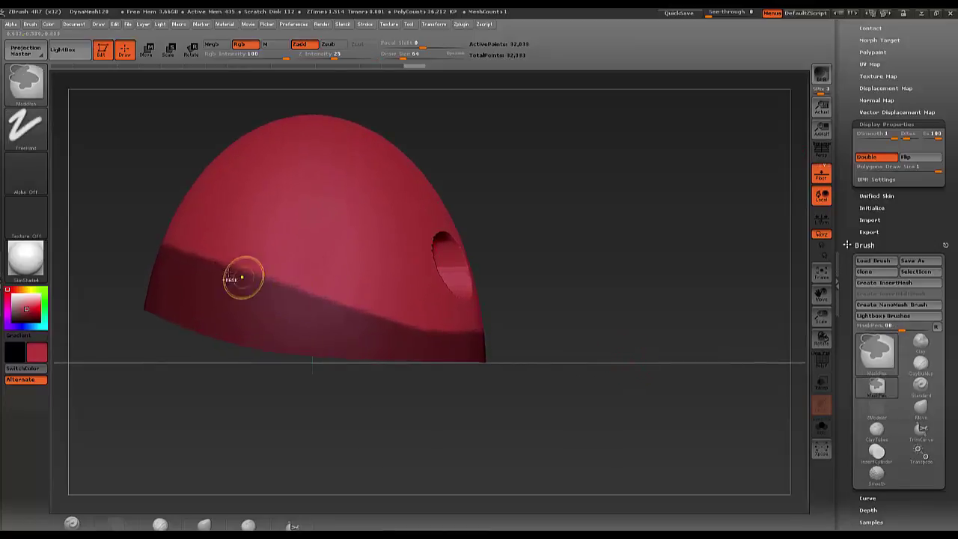
{"action": "mouse_move", "coordinate": [163, 243]}
{"action": "left_mouse_down", "text": "ctrl"}
{"action": "mouse_move", "coordinate": [278, 293]}
{"action": "mouse_move", "coordinate": [479, 339]}
{"action": "left_mouse_up", "text": "ctrl"}
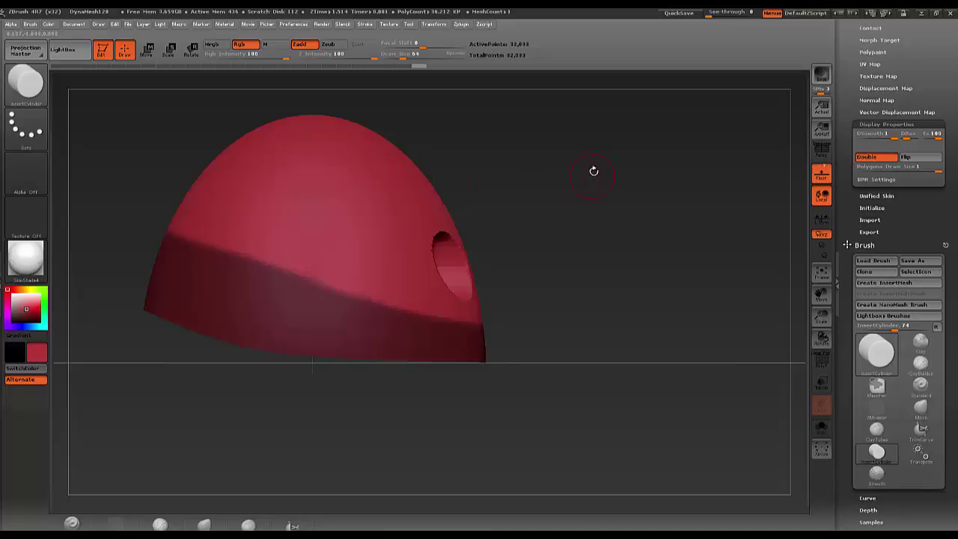
- Rotate the dome through side and three-quarter views to check the mask wraps all around
{"action": "left_click_drag", "start_coordinate": [578, 198], "coordinate": [607, 212]}
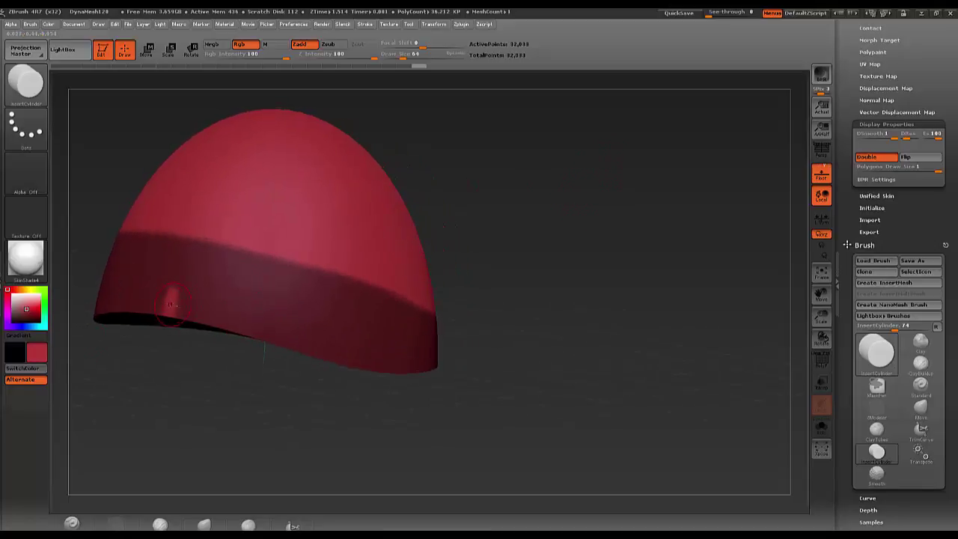
{"action": "key", "text": "ctrl"}
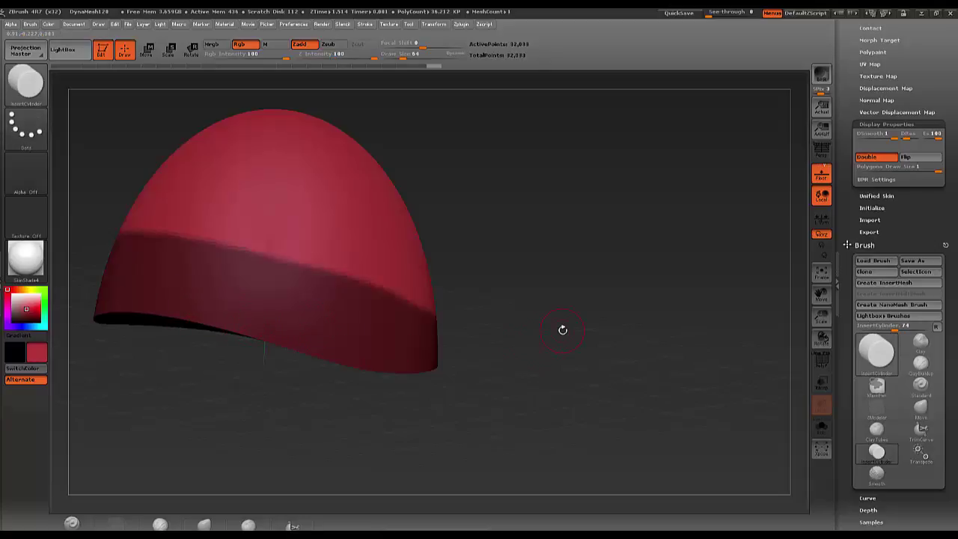
{"action": "left_click_drag", "start_coordinate": [563, 330], "coordinate": [493, 331]}
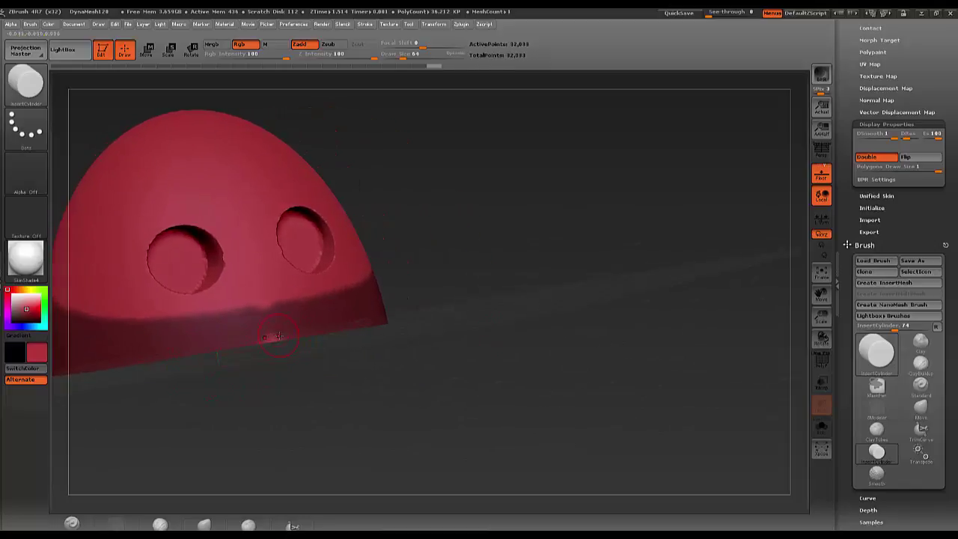
{"action": "key", "text": "ctrl"}
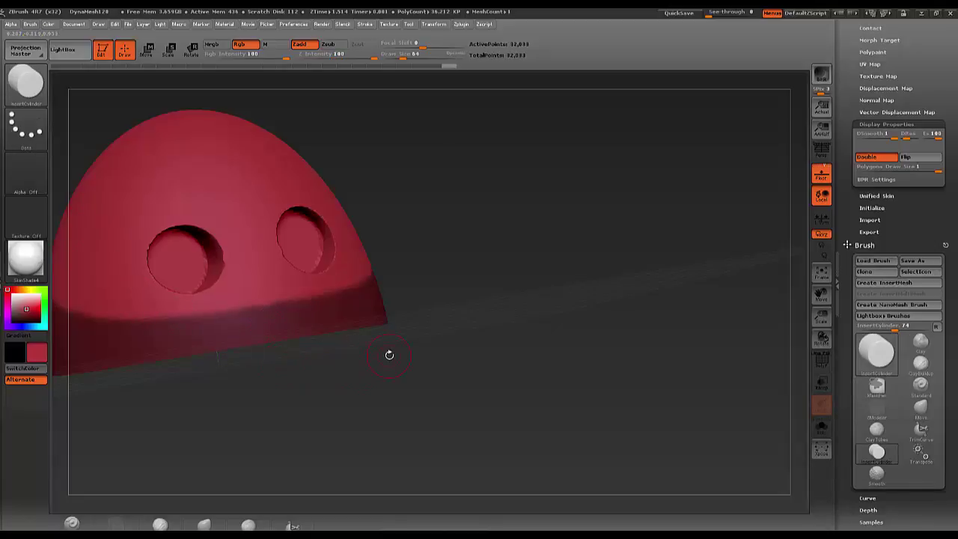
{"action": "key", "text": "shift"}
{"action": "mouse_move", "coordinate": [439, 346]}
{"action": "left_mouse_down", "text": "shift"}
{"action": "mouse_move", "coordinate": [453, 362]}
{"action": "mouse_move", "coordinate": [558, 354]}
{"action": "mouse_move", "coordinate": [551, 381]}
{"action": "mouse_move", "coordinate": [408, 365]}
{"action": "left_mouse_up", "text": "shift"}
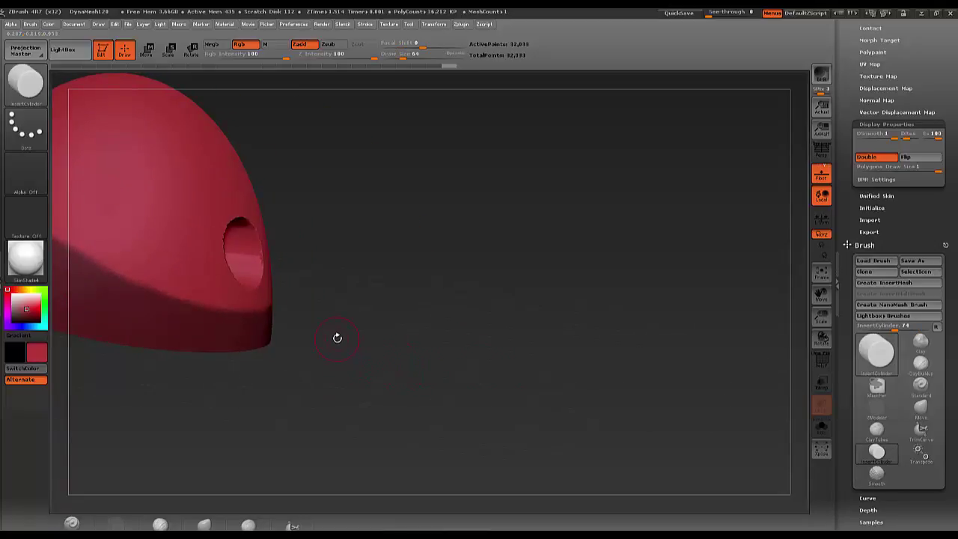
{"action": "mouse_move", "coordinate": [337, 337]}
{"action": "left_mouse_down"}
{"action": "mouse_move", "coordinate": [554, 390]}
{"action": "mouse_move", "coordinate": [520, 404]}
{"action": "left_mouse_up"}
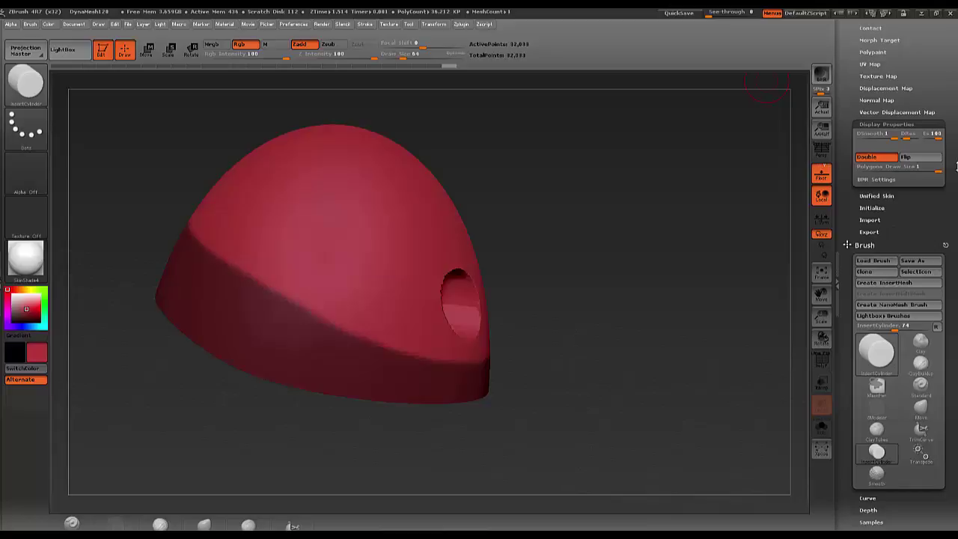
- In SubTool Extract, set Thick to 0.03962 and S Smt to 51
{"action": "scroll", "coordinate": [956, 375], "scroll_direction": "up", "scroll_amount": 3}
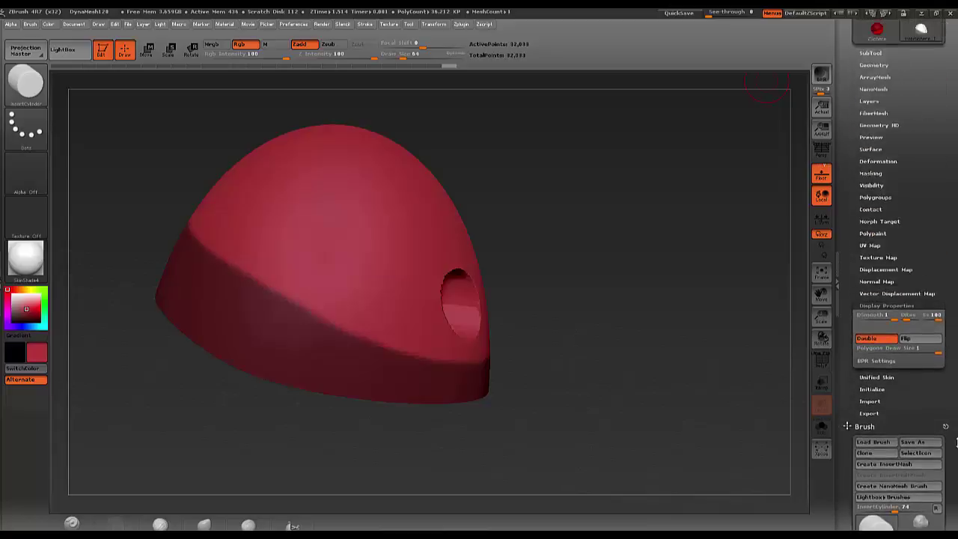
{"action": "scroll", "coordinate": [956, 449], "scroll_direction": "up", "scroll_amount": 3}
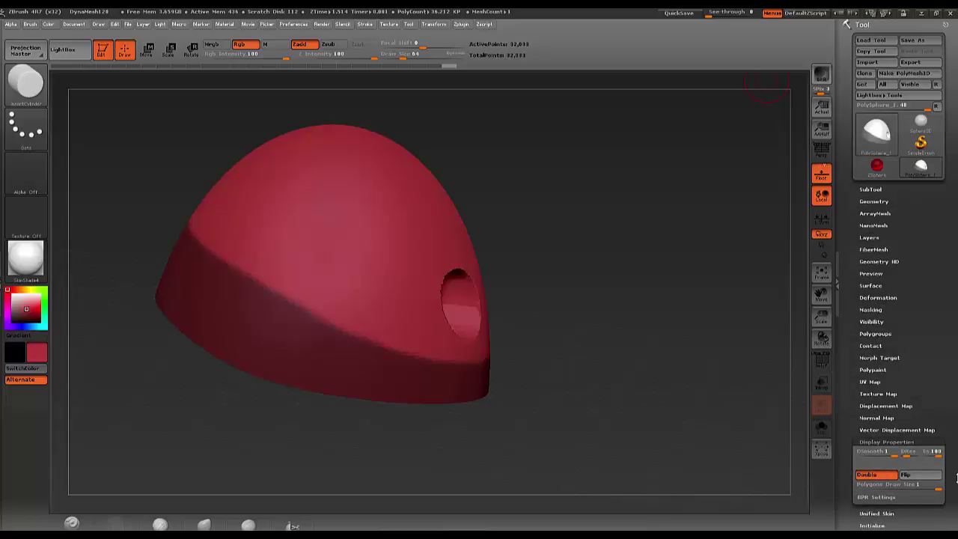
{"action": "left_click", "coordinate": [871, 190]}
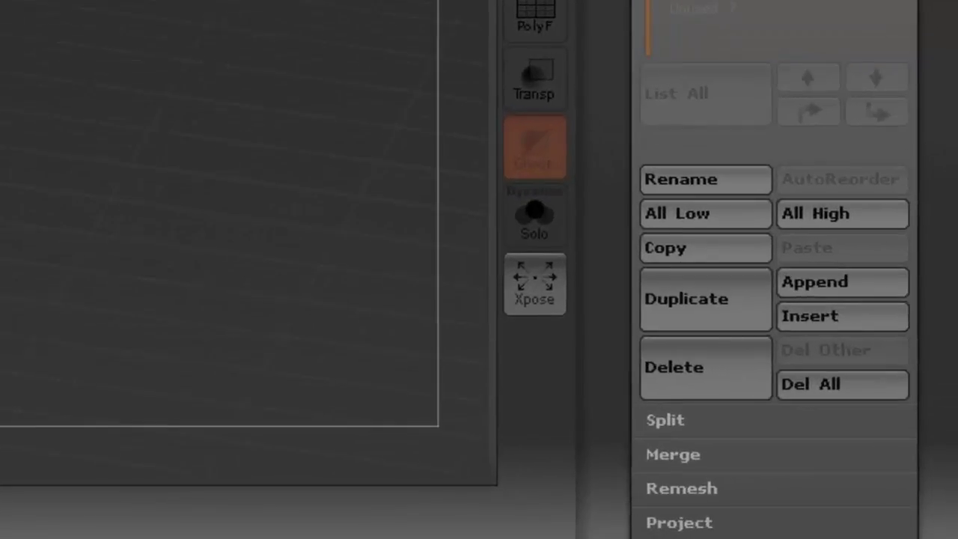
{"action": "left_click_drag", "start_coordinate": [951, 300], "coordinate": [953, 4]}
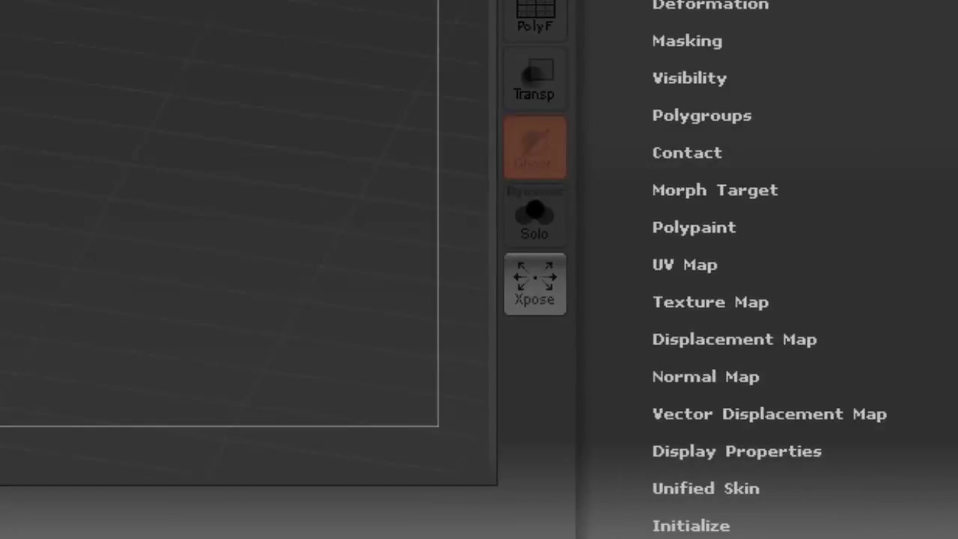
{"action": "left_click_drag", "start_coordinate": [827, 391], "coordinate": [842, 390]}
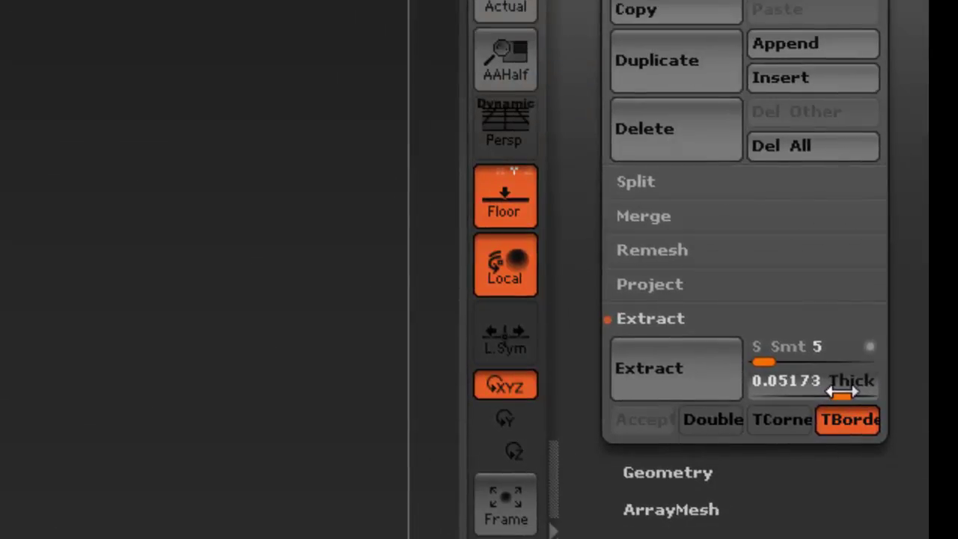
{"action": "left_click_drag", "start_coordinate": [842, 391], "coordinate": [840, 391]}
{"action": "left_click", "coordinate": [840, 391]}
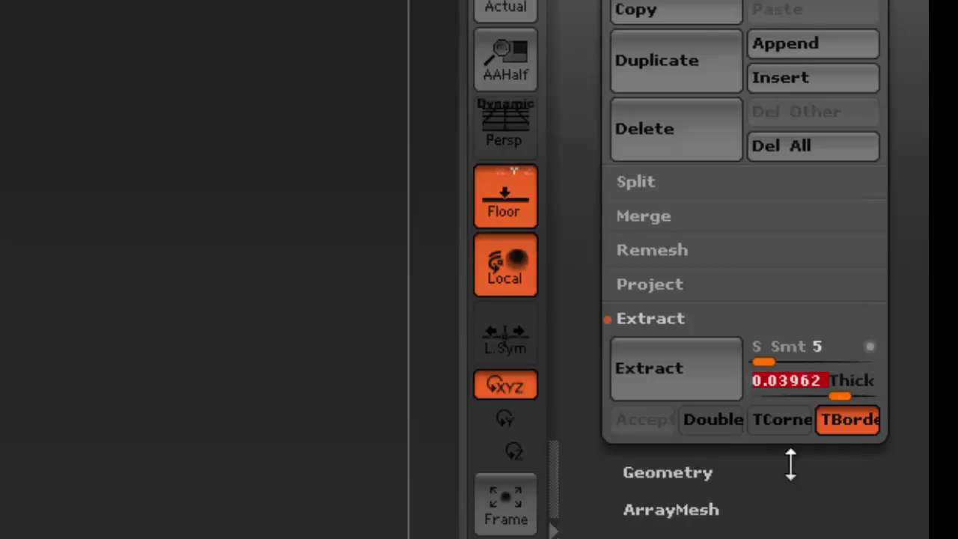
{"action": "left_click_drag", "start_coordinate": [765, 360], "coordinate": [816, 364]}
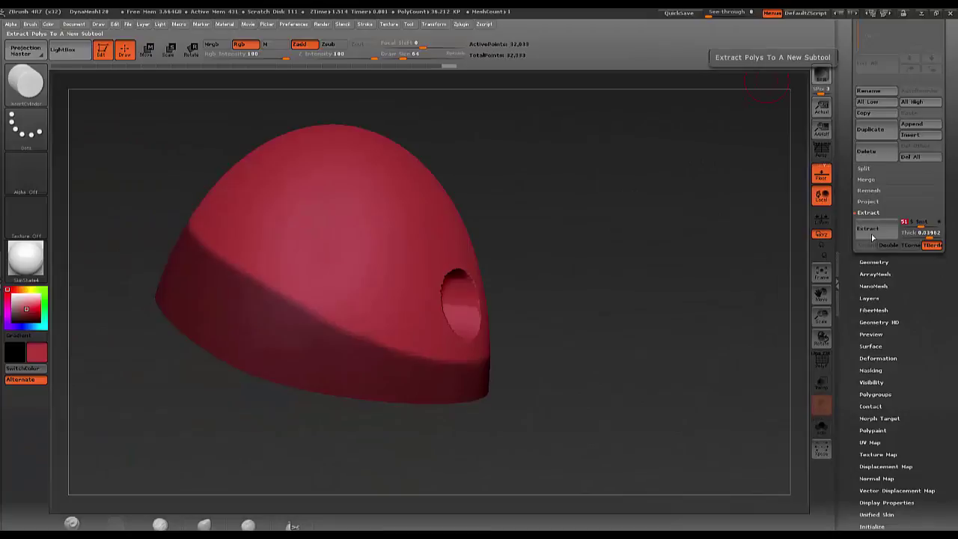
- Preview the extracted shell, raise Thick to 0.05173, re-extract and accept it as a new subtool
{"action": "left_click", "coordinate": [872, 236]}
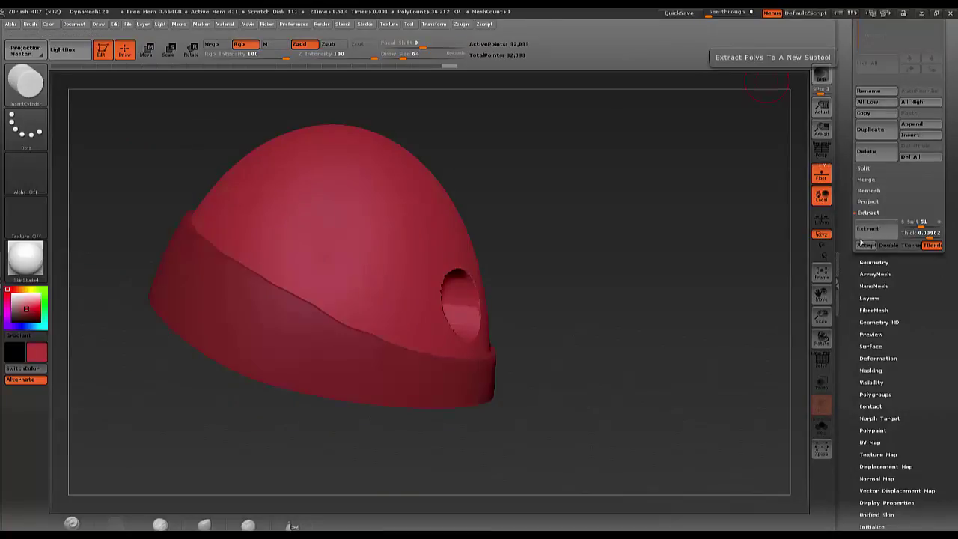
{"action": "left_click_drag", "start_coordinate": [615, 315], "coordinate": [677, 309]}
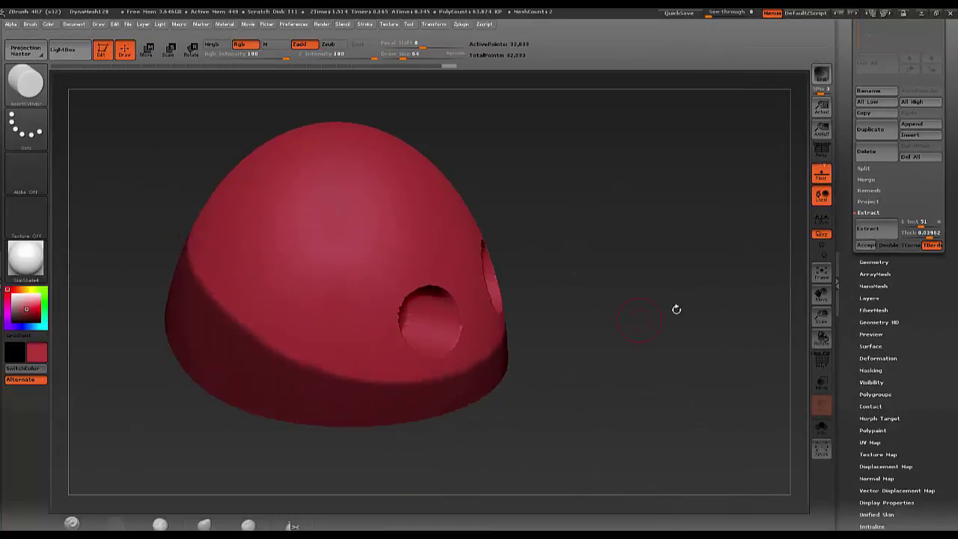
{"action": "left_click", "coordinate": [875, 230]}
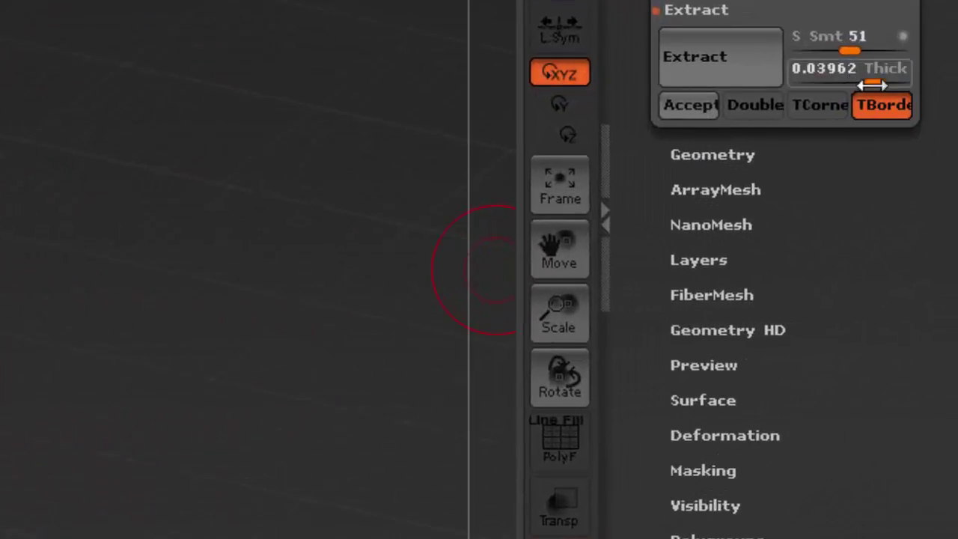
{"action": "left_click_drag", "start_coordinate": [875, 83], "coordinate": [878, 84]}
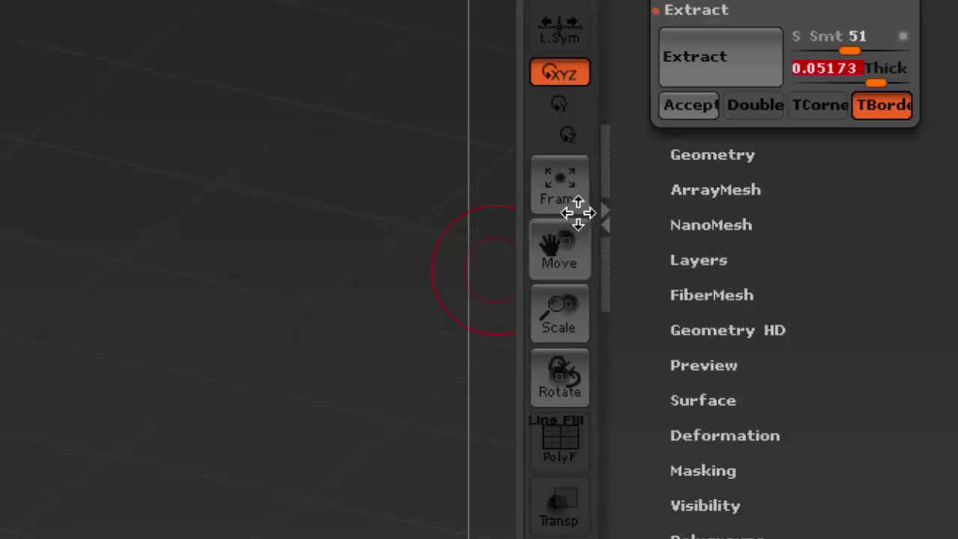
{"action": "left_click", "coordinate": [706, 66]}
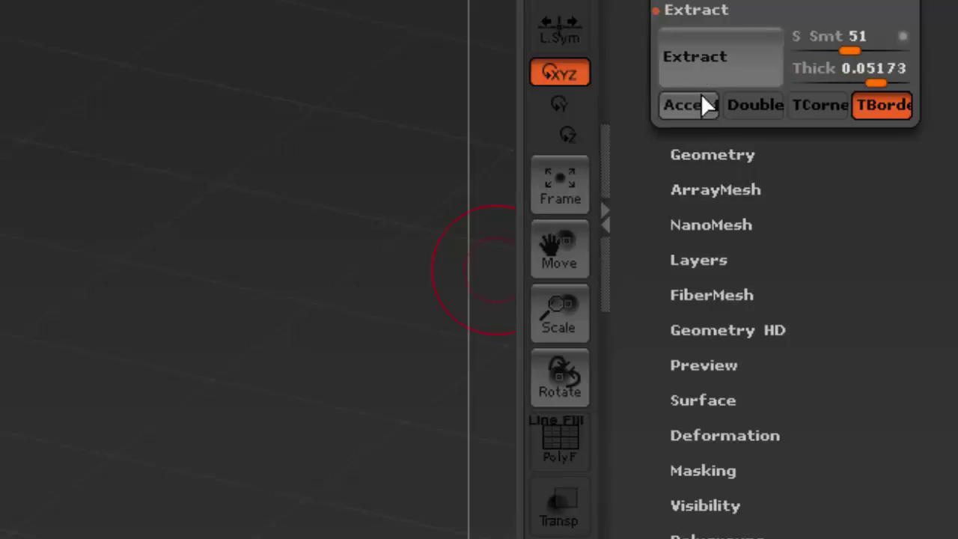
{"action": "left_click", "coordinate": [687, 111]}
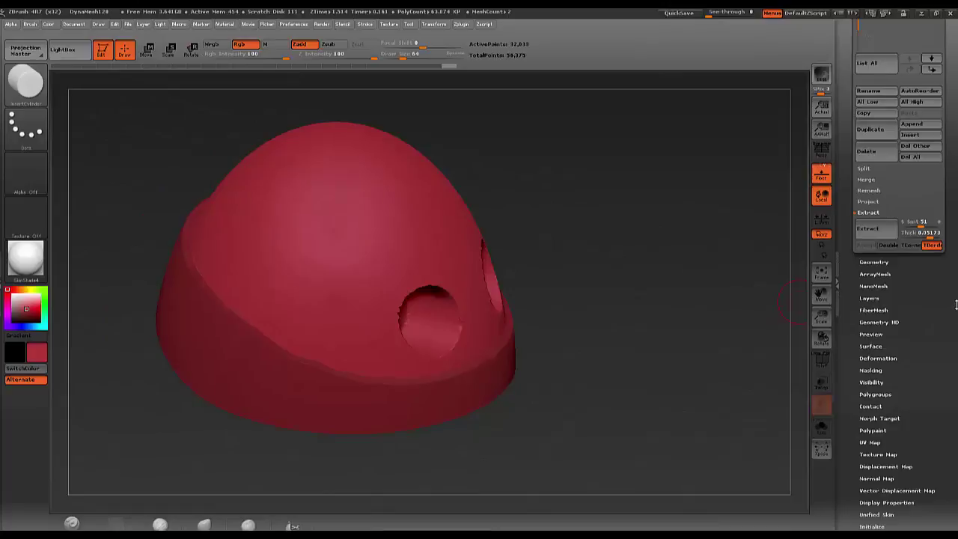
- DynaMesh the dome into a single clean mesh
{"action": "scroll", "coordinate": [956, 304], "scroll_direction": "up", "scroll_amount": 10}
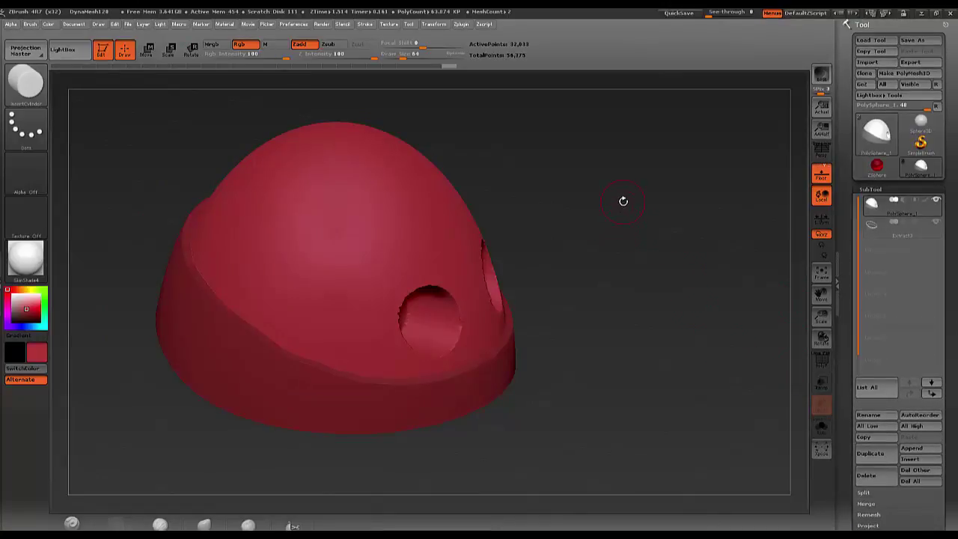
{"action": "key", "text": "b"}
{"action": "key", "text": "s"}
{"action": "key", "text": "t"}
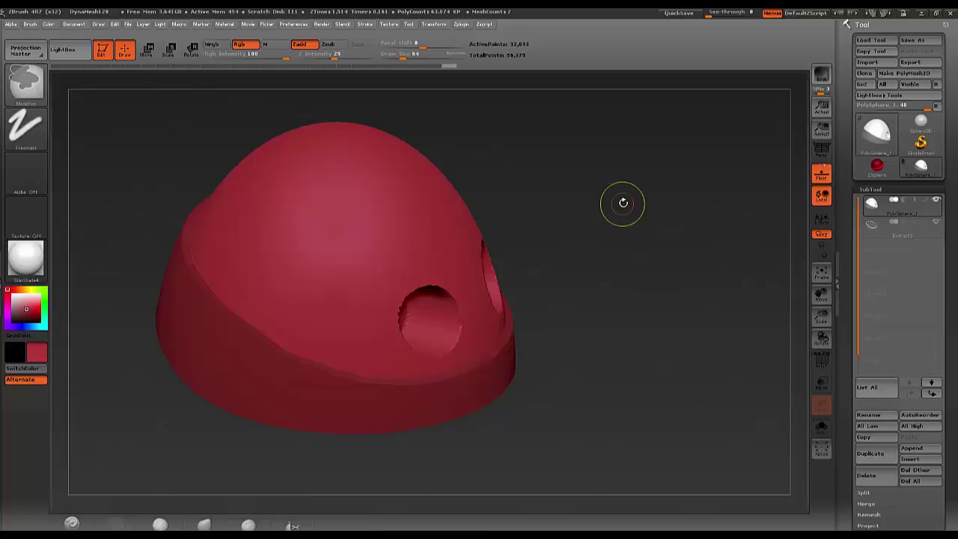
{"action": "left_click_drag", "start_coordinate": [620, 201], "coordinate": [624, 445], "text": "ctrl"}
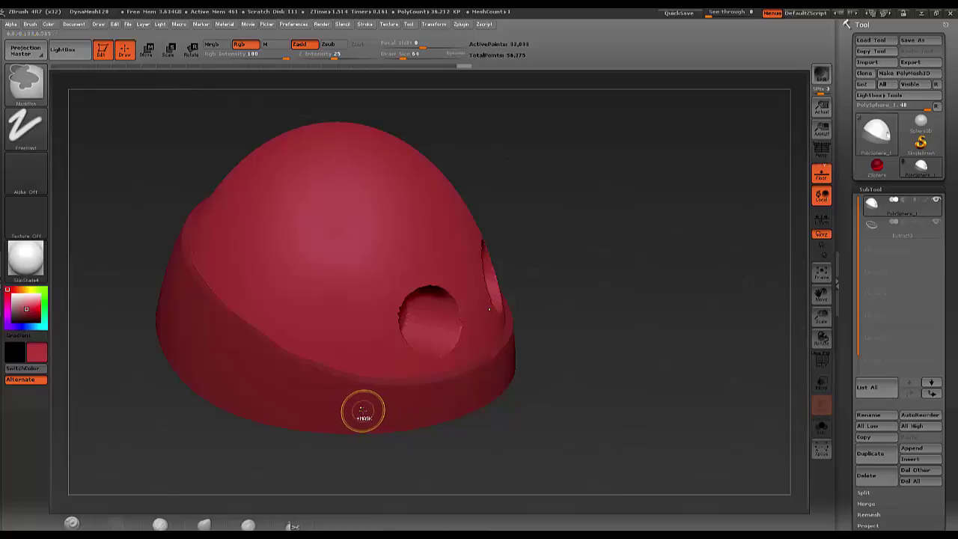
- Select the Extract3 band subtool and turn the helmet to view the band from the side
{"action": "key", "text": "b"}
{"action": "key", "text": "i"}
{"action": "key", "text": "c"}
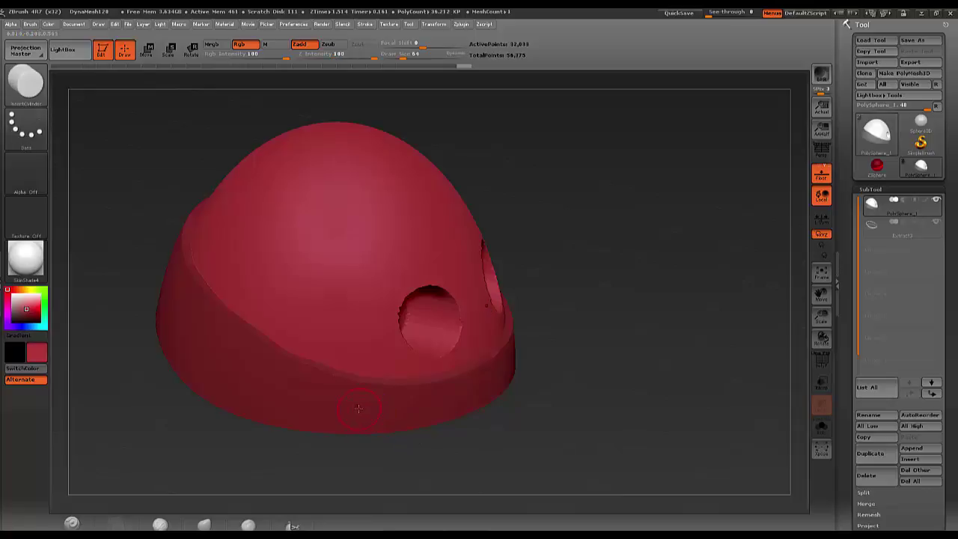
{"action": "left_click", "coordinate": [359, 408], "text": "alt"}
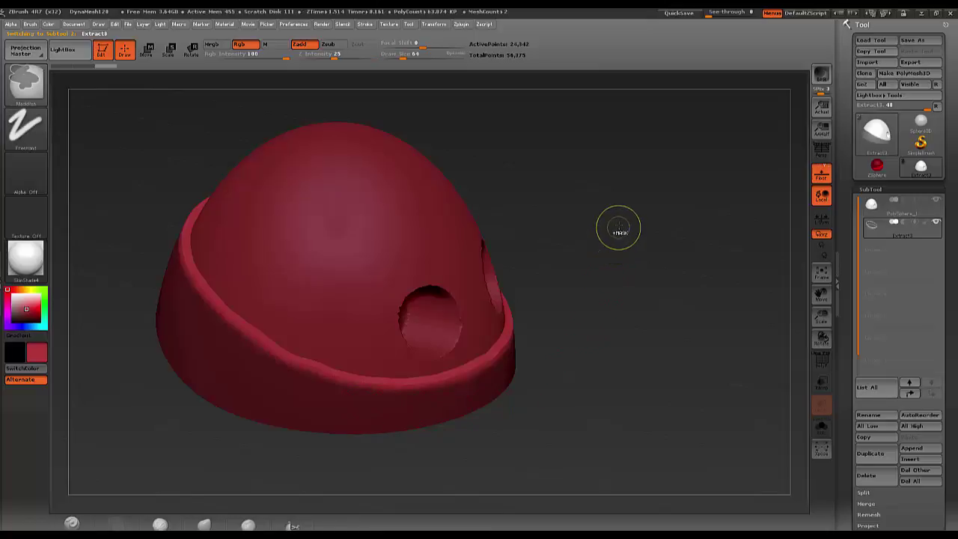
{"action": "mouse_move", "coordinate": [623, 220]}
{"action": "left_mouse_down", "text": "ctrl"}
{"action": "mouse_move", "coordinate": [623, 417]}
{"action": "mouse_move", "coordinate": [652, 378]}
{"action": "mouse_move", "coordinate": [654, 386]}
{"action": "left_mouse_up", "text": "ctrl"}
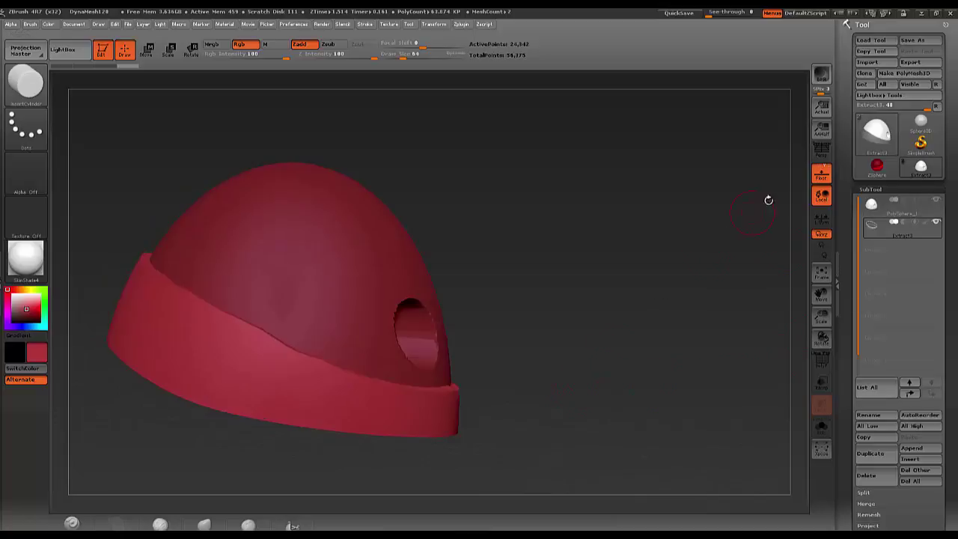
- Turn on Transp so the dome is see-through, then rotate and pan to frame the band
{"action": "left_click", "coordinate": [822, 429]}
{"action": "left_click", "coordinate": [822, 428]}
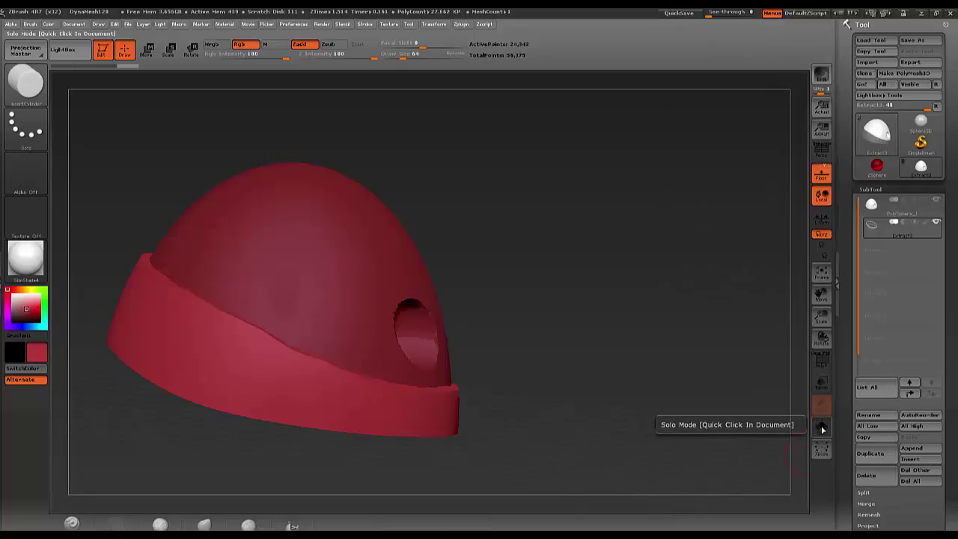
{"action": "left_click", "coordinate": [822, 384]}
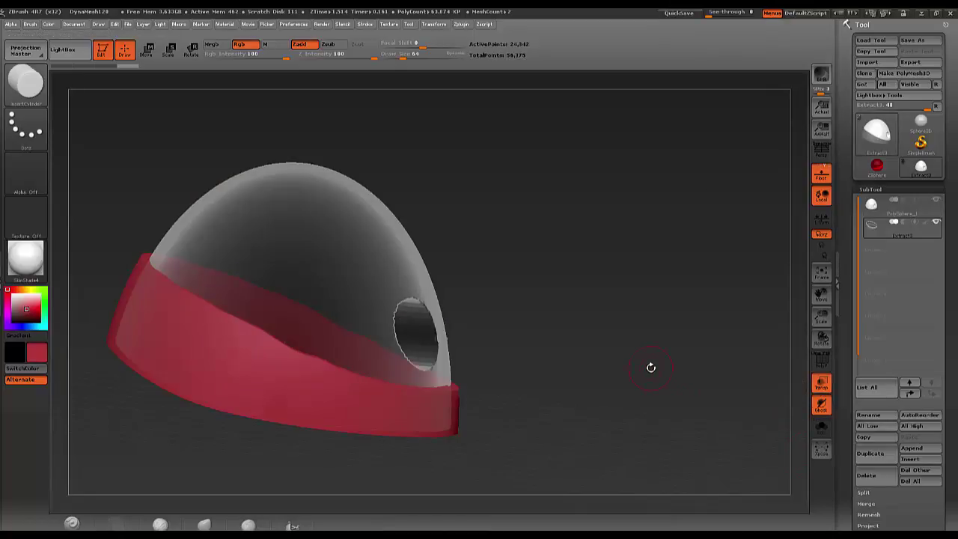
{"action": "mouse_move", "coordinate": [648, 368]}
{"action": "left_mouse_down"}
{"action": "mouse_move", "coordinate": [633, 396]}
{"action": "mouse_move", "coordinate": [619, 396]}
{"action": "mouse_move", "coordinate": [606, 376]}
{"action": "mouse_move", "coordinate": [641, 389]}
{"action": "mouse_move", "coordinate": [657, 364]}
{"action": "mouse_move", "coordinate": [636, 378]}
{"action": "left_mouse_up"}
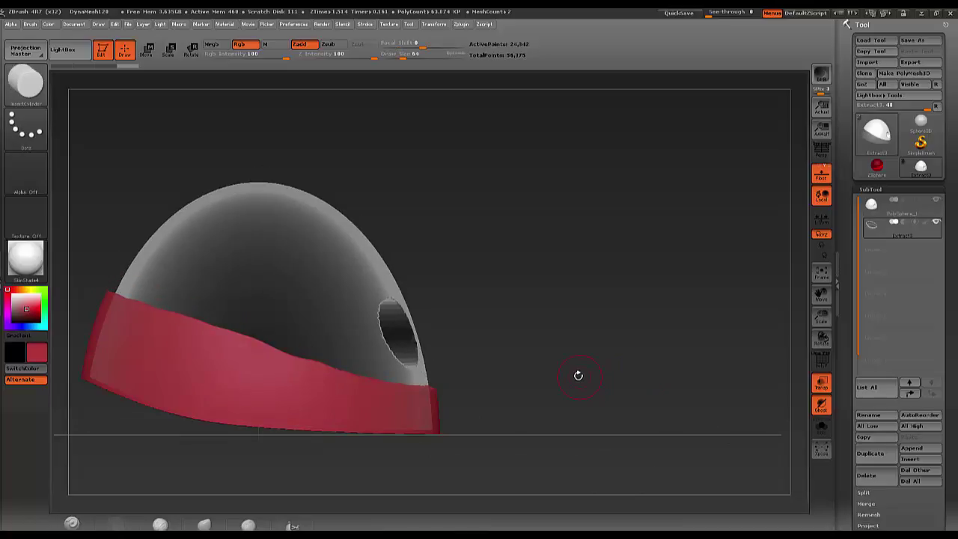
{"action": "left_click_drag", "start_coordinate": [578, 375], "coordinate": [694, 364], "text": "alt"}
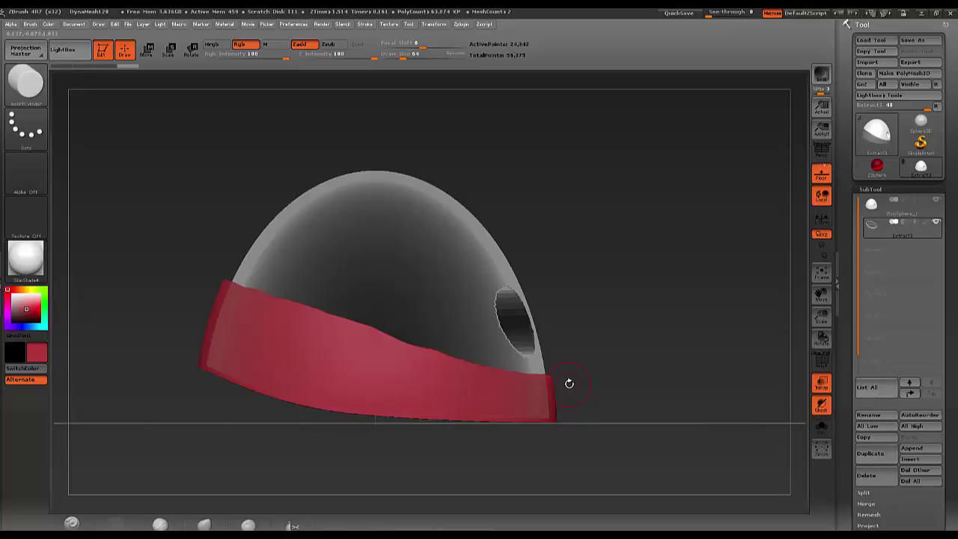
- Trim the band's top edge along a straight TrimCurve line, then orbit to check the cut
{"action": "key", "text": "ctrl+shift"}
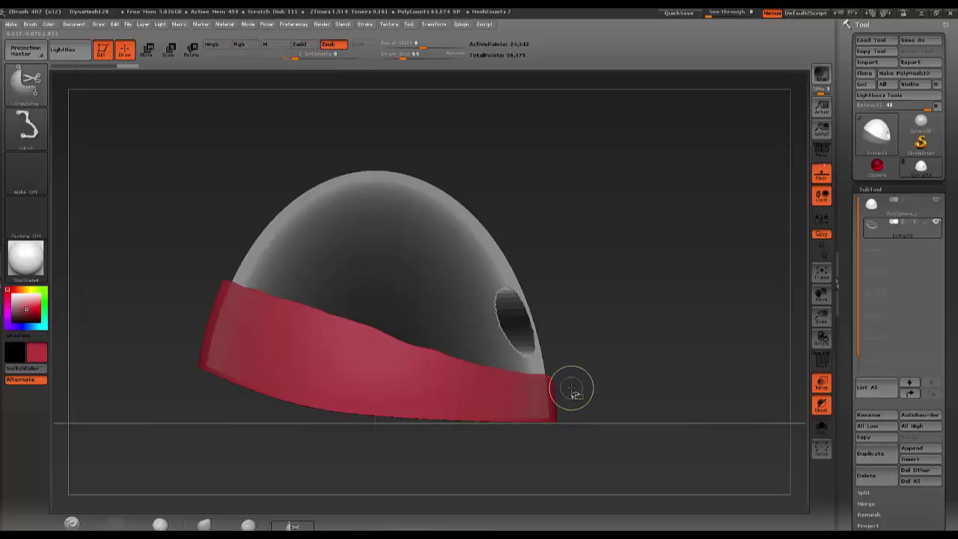
{"action": "mouse_move", "coordinate": [563, 384]}
{"action": "left_mouse_down", "text": "ctrl+shift"}
{"action": "mouse_move", "coordinate": [412, 364]}
{"action": "mouse_move", "coordinate": [560, 381]}
{"action": "left_mouse_up", "text": "ctrl+shift"}
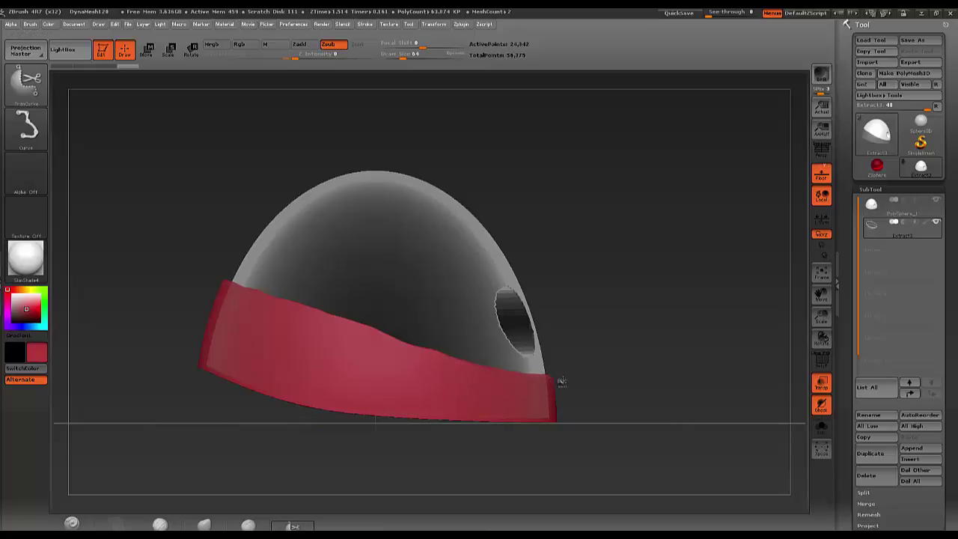
{"action": "key", "text": "ctrl+shift"}
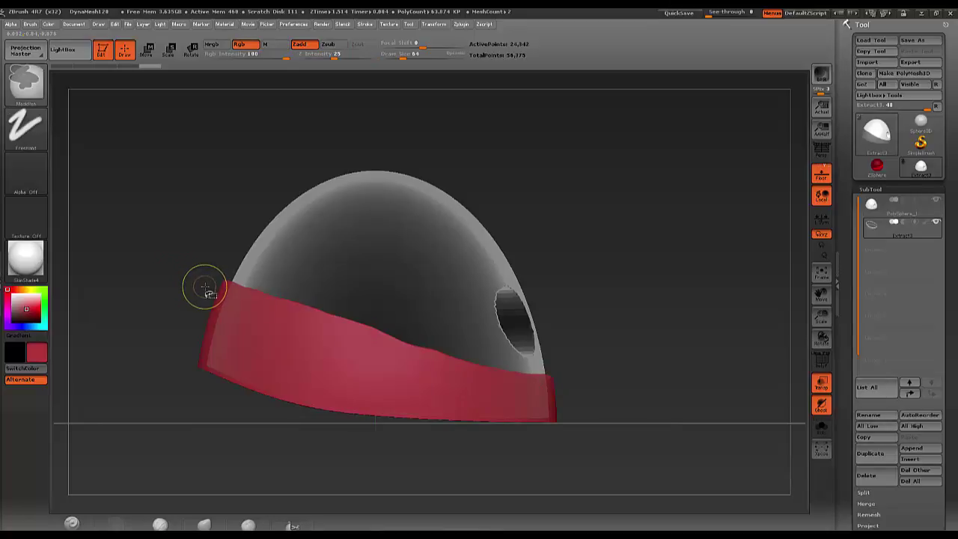
{"action": "mouse_move", "coordinate": [266, 303]}
{"action": "left_mouse_down", "text": "ctrl+shift"}
{"action": "mouse_move", "coordinate": [390, 333]}
{"action": "mouse_move", "coordinate": [433, 366]}
{"action": "mouse_move", "coordinate": [553, 374]}
{"action": "mouse_move", "coordinate": [582, 390]}
{"action": "left_mouse_up", "text": "ctrl+shift"}
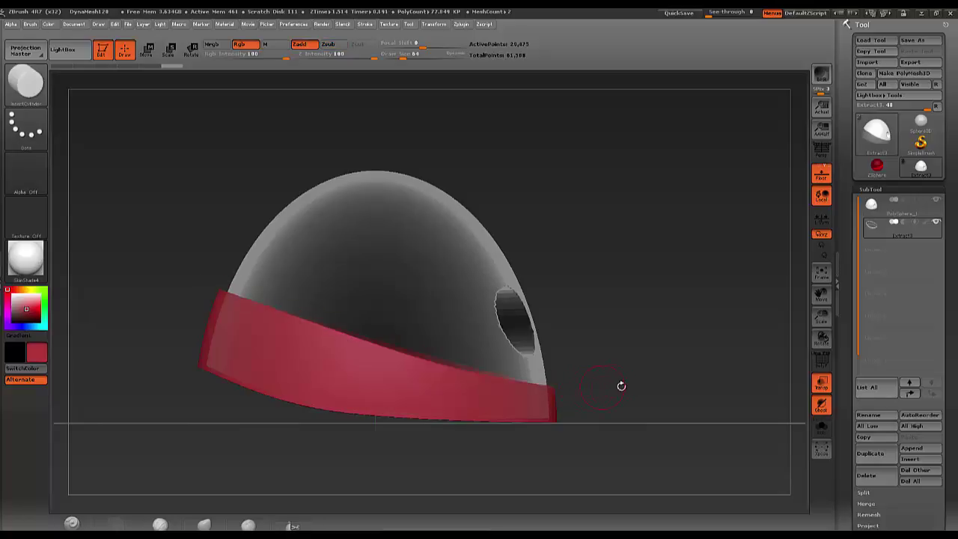
{"action": "mouse_move", "coordinate": [647, 255]}
{"action": "left_mouse_down"}
{"action": "mouse_move", "coordinate": [634, 325]}
{"action": "mouse_move", "coordinate": [614, 304]}
{"action": "mouse_move", "coordinate": [665, 271]}
{"action": "mouse_move", "coordinate": [676, 295]}
{"action": "left_mouse_up"}
{"action": "key", "text": "ctrl+shift"}
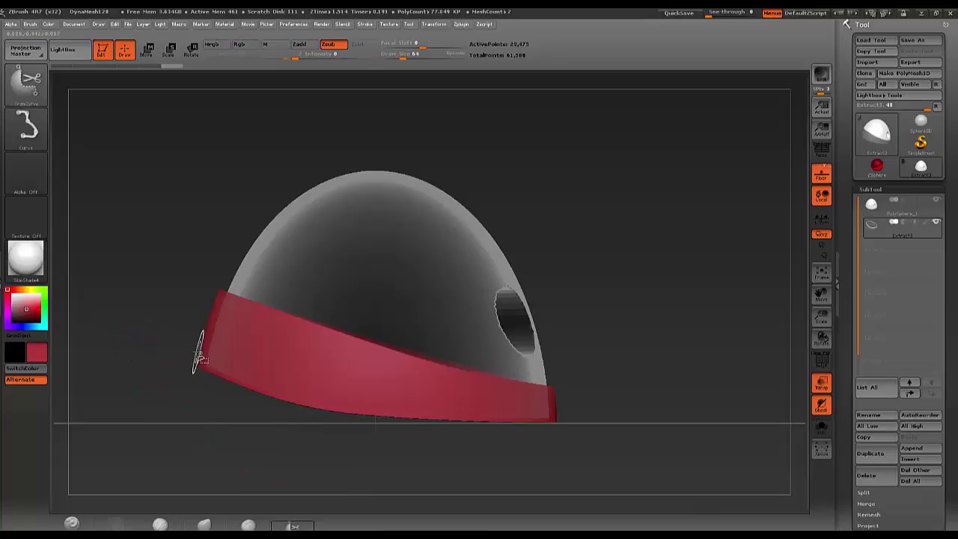
{"action": "left_click_drag", "start_coordinate": [196, 354], "coordinate": [557, 413]}
{"action": "key", "text": "ctrl+shift"}
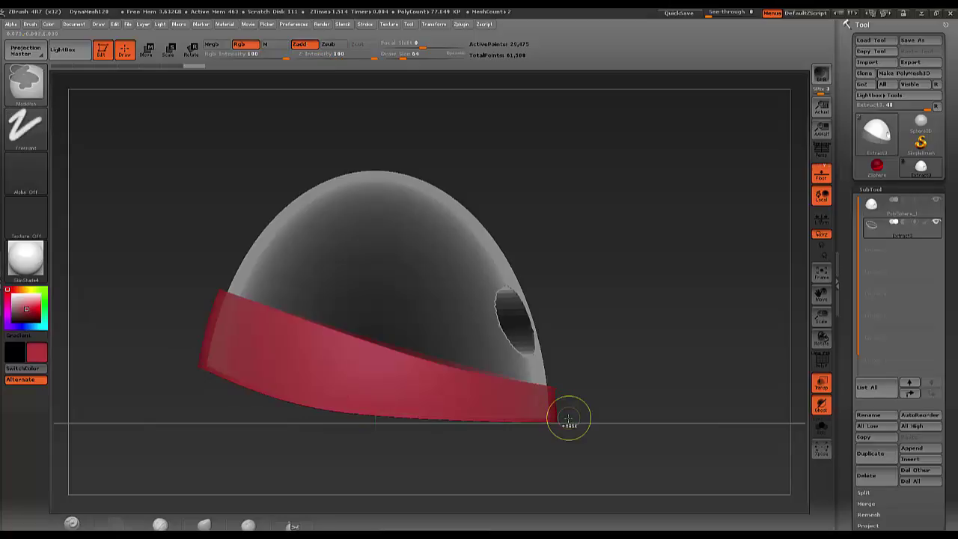
{"action": "mouse_move", "coordinate": [516, 414]}
{"action": "left_mouse_down", "text": "ctrl+shift"}
{"action": "mouse_move", "coordinate": [364, 417]}
{"action": "mouse_move", "coordinate": [224, 359]}
{"action": "mouse_move", "coordinate": [179, 363]}
{"action": "mouse_move", "coordinate": [171, 341]}
{"action": "mouse_move", "coordinate": [255, 385]}
{"action": "mouse_move", "coordinate": [272, 370]}
{"action": "mouse_move", "coordinate": [254, 390]}
{"action": "mouse_move", "coordinate": [214, 357]}
{"action": "mouse_move", "coordinate": [173, 367]}
{"action": "mouse_move", "coordinate": [192, 345]}
{"action": "mouse_move", "coordinate": [172, 339]}
{"action": "mouse_move", "coordinate": [158, 367]}
{"action": "mouse_move", "coordinate": [165, 348]}
{"action": "mouse_move", "coordinate": [173, 363]}
{"action": "left_mouse_up", "text": "ctrl+shift"}
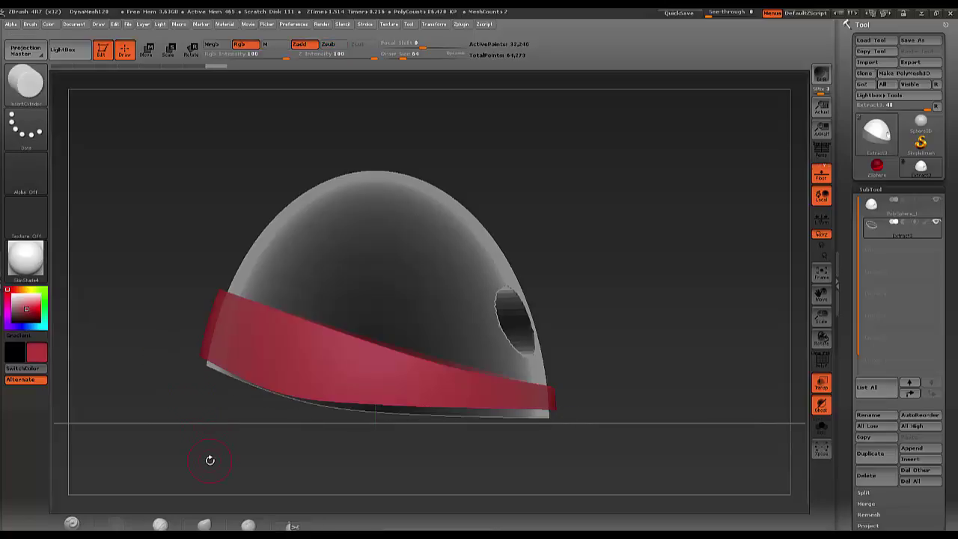
{"action": "left_click", "coordinate": [210, 460], "text": "ctrl+shift"}
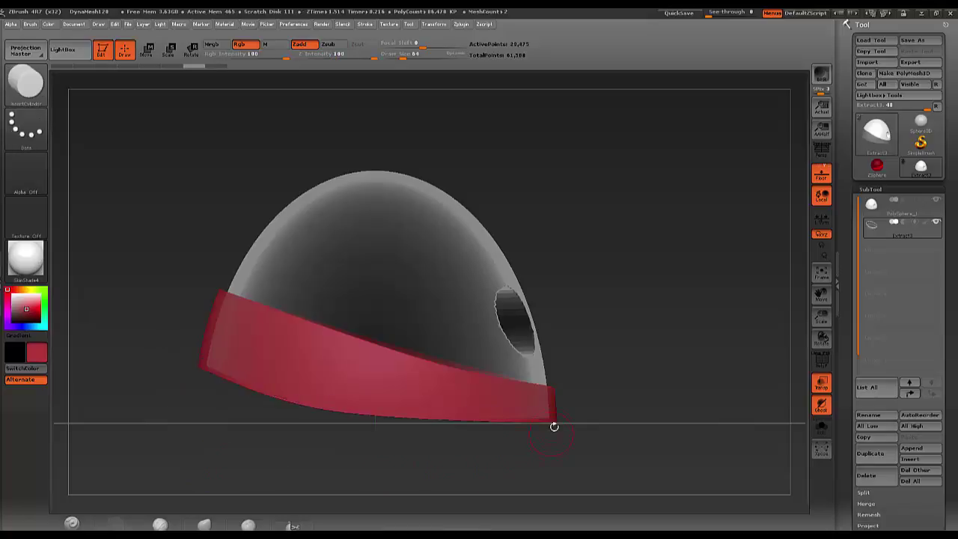
- Cut the band's bottom edge with TrimCurve along the floor, sweeping upward toward the left end
{"action": "key", "text": "ctrl+shift"}
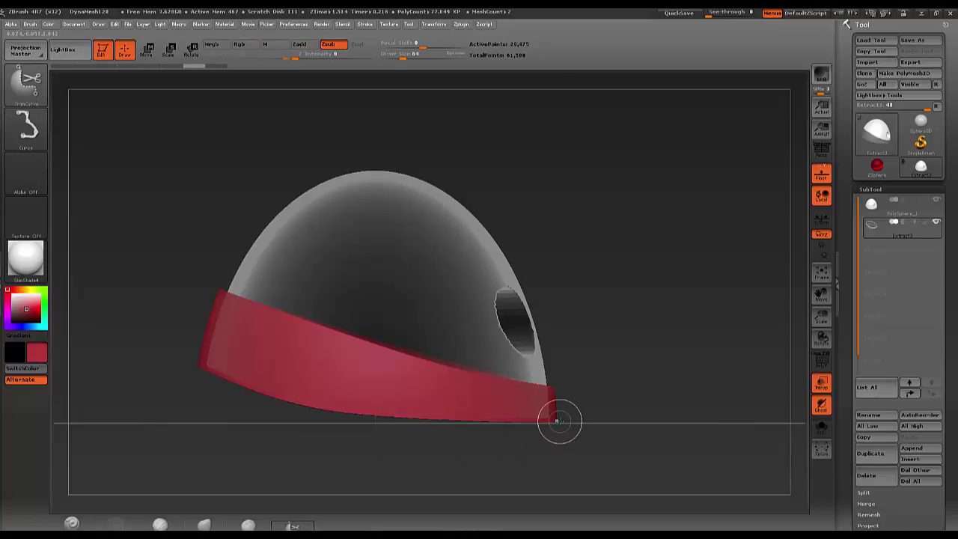
{"action": "left_click_drag", "start_coordinate": [559, 421], "coordinate": [399, 418], "text": "ctrl+shift"}
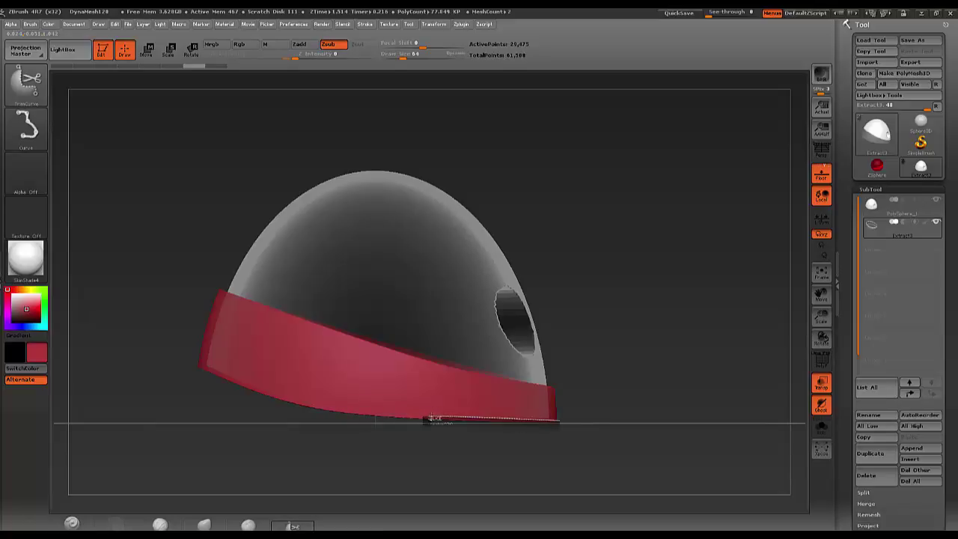
{"action": "mouse_move", "coordinate": [372, 418]}
{"action": "left_mouse_down", "text": "ctrl+shift"}
{"action": "mouse_move", "coordinate": [240, 389]}
{"action": "mouse_move", "coordinate": [360, 405]}
{"action": "left_mouse_up", "text": "ctrl+shift"}
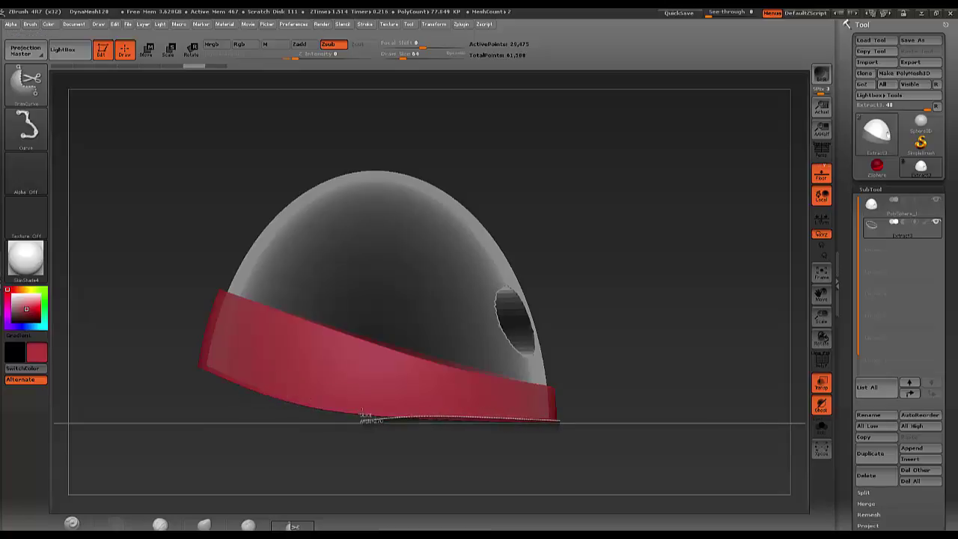
{"action": "mouse_move", "coordinate": [323, 405]}
{"action": "left_mouse_down", "text": "ctrl+shift"}
{"action": "mouse_move", "coordinate": [242, 387]}
{"action": "mouse_move", "coordinate": [253, 368]}
{"action": "mouse_move", "coordinate": [245, 393]}
{"action": "mouse_move", "coordinate": [233, 392]}
{"action": "mouse_move", "coordinate": [214, 366]}
{"action": "mouse_move", "coordinate": [157, 349]}
{"action": "mouse_move", "coordinate": [192, 349]}
{"action": "mouse_move", "coordinate": [167, 336]}
{"action": "mouse_move", "coordinate": [154, 306]}
{"action": "mouse_move", "coordinate": [142, 304]}
{"action": "mouse_move", "coordinate": [132, 322]}
{"action": "mouse_move", "coordinate": [156, 332]}
{"action": "mouse_move", "coordinate": [143, 325]}
{"action": "left_mouse_up", "text": "ctrl+shift"}
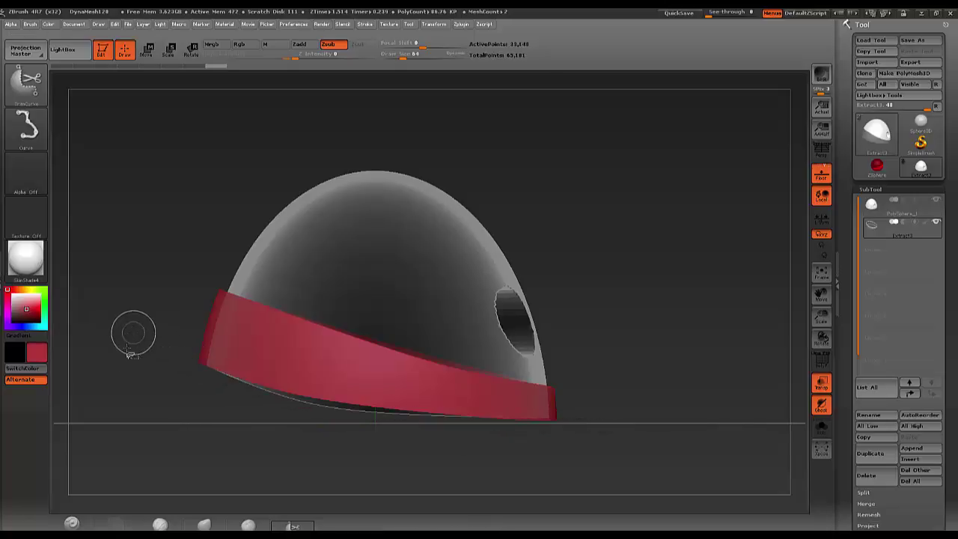
- Turn off Transp so the red dome shows solid, then tilt the helmet to view its underside
{"action": "right_click", "coordinate": [648, 373]}
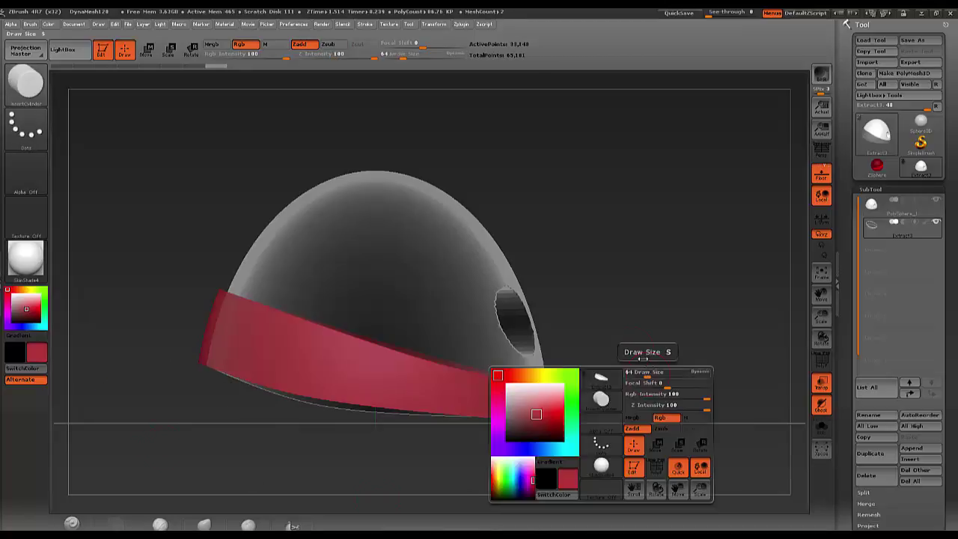
{"action": "left_click", "coordinate": [821, 385]}
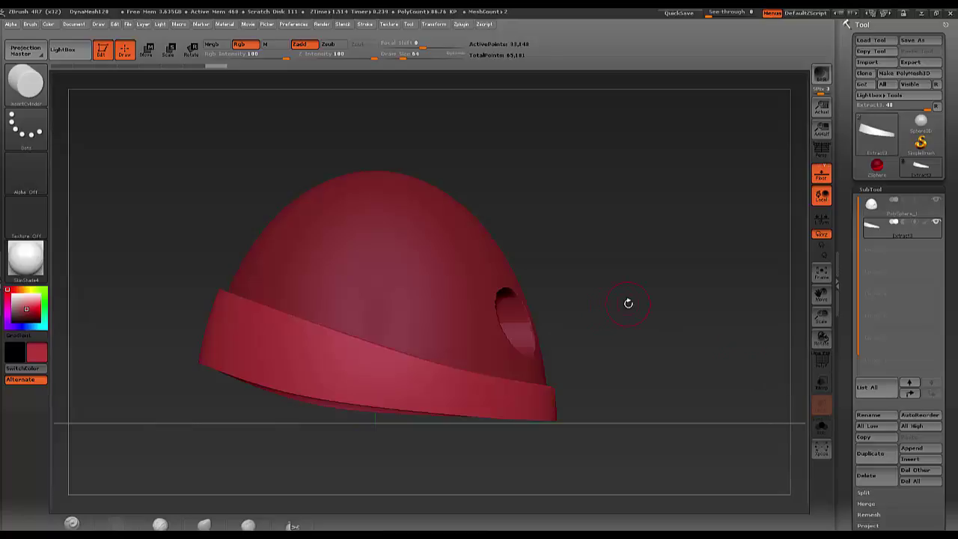
{"action": "left_click_drag", "start_coordinate": [628, 302], "coordinate": [649, 301]}
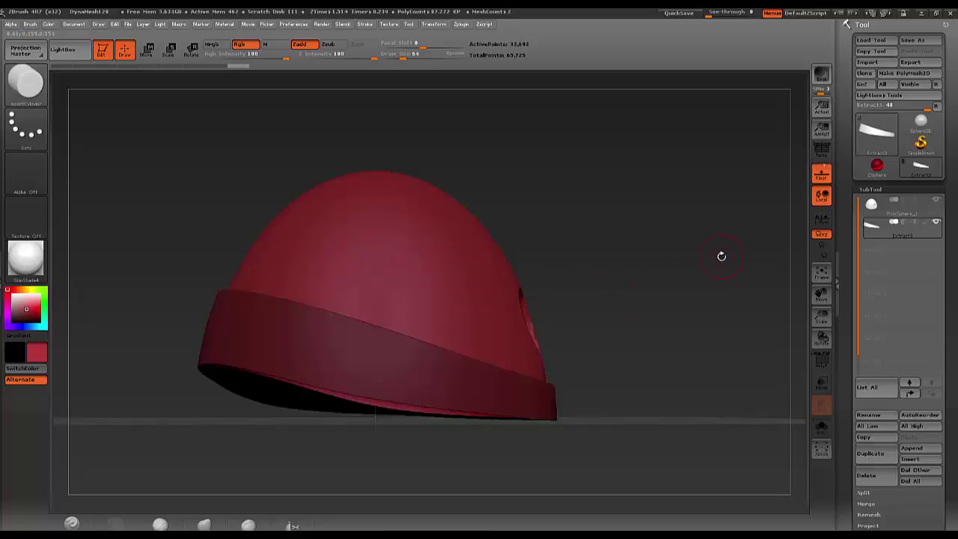
- Select PolySphere_1 and TrimCurve the dome flat along the band's bottom edge from a side view
{"action": "left_click", "coordinate": [873, 214]}
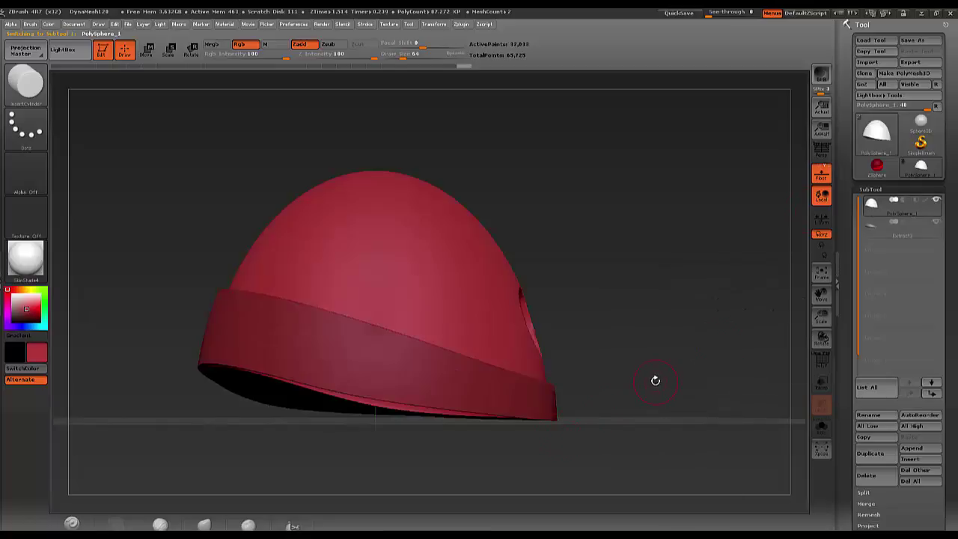
{"action": "left_click_drag", "start_coordinate": [655, 381], "coordinate": [648, 373], "text": "shift"}
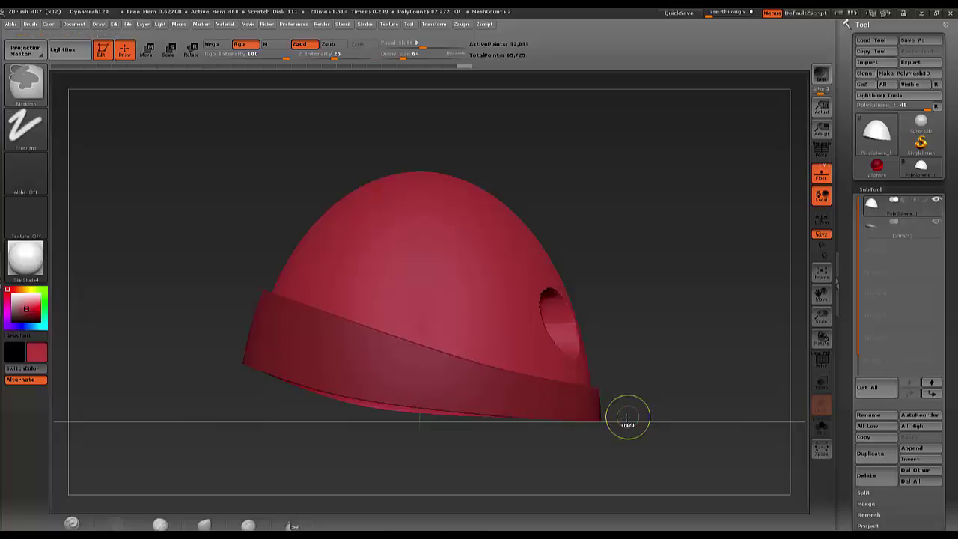
{"action": "left_click_drag", "start_coordinate": [609, 422], "coordinate": [402, 405], "text": "ctrl+shift"}
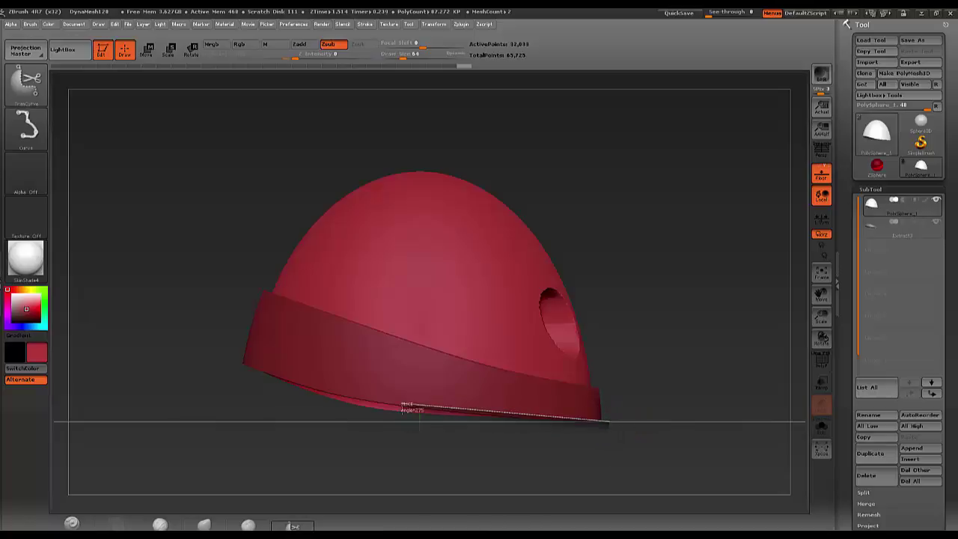
{"action": "mouse_move", "coordinate": [402, 405]}
{"action": "left_mouse_down", "text": "ctrl+shift"}
{"action": "mouse_move", "coordinate": [171, 346]}
{"action": "mouse_move", "coordinate": [171, 339]}
{"action": "mouse_move", "coordinate": [167, 346]}
{"action": "left_mouse_up", "text": "ctrl+shift"}
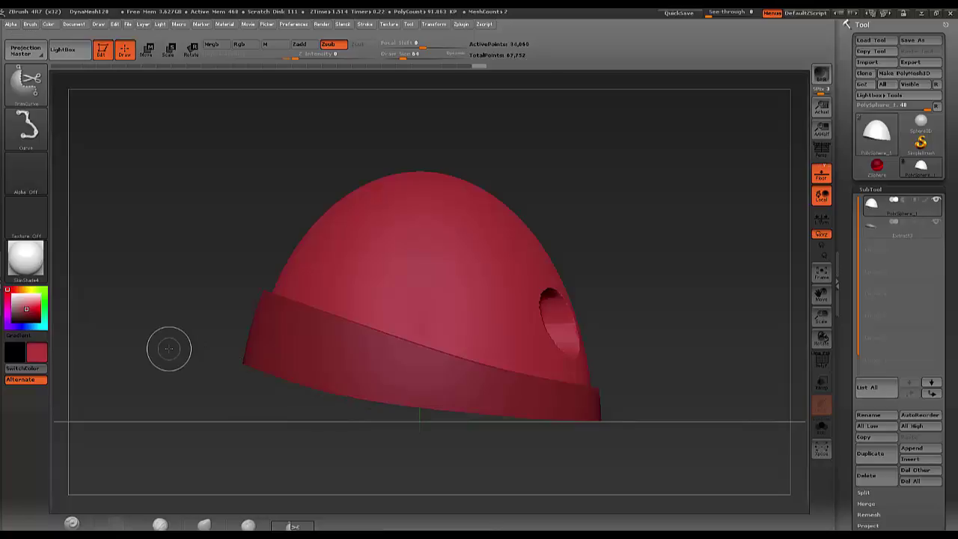
{"action": "mouse_move", "coordinate": [693, 393]}
{"action": "left_mouse_down"}
{"action": "mouse_move", "coordinate": [692, 288]}
{"action": "mouse_move", "coordinate": [667, 419]}
{"action": "mouse_move", "coordinate": [687, 401]}
{"action": "mouse_move", "coordinate": [636, 408]}
{"action": "mouse_move", "coordinate": [627, 426]}
{"action": "mouse_move", "coordinate": [693, 407]}
{"action": "mouse_move", "coordinate": [689, 391]}
{"action": "mouse_move", "coordinate": [652, 422]}
{"action": "mouse_move", "coordinate": [654, 404]}
{"action": "mouse_move", "coordinate": [695, 405]}
{"action": "left_mouse_up"}
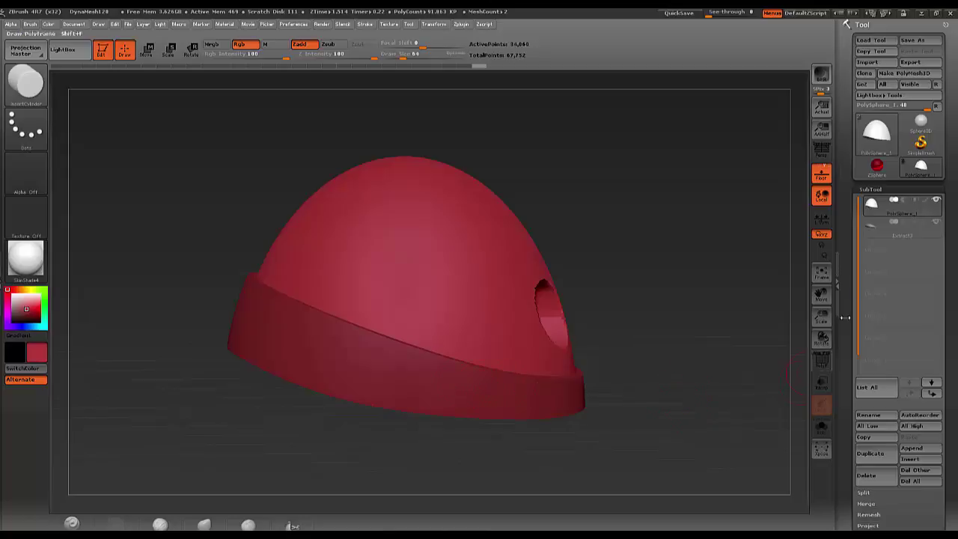
{"action": "left_click", "coordinate": [699, 337]}
{"action": "mouse_move", "coordinate": [699, 336]}
{"action": "left_mouse_down"}
{"action": "mouse_move", "coordinate": [625, 349]}
{"action": "mouse_move", "coordinate": [692, 351]}
{"action": "left_mouse_up"}
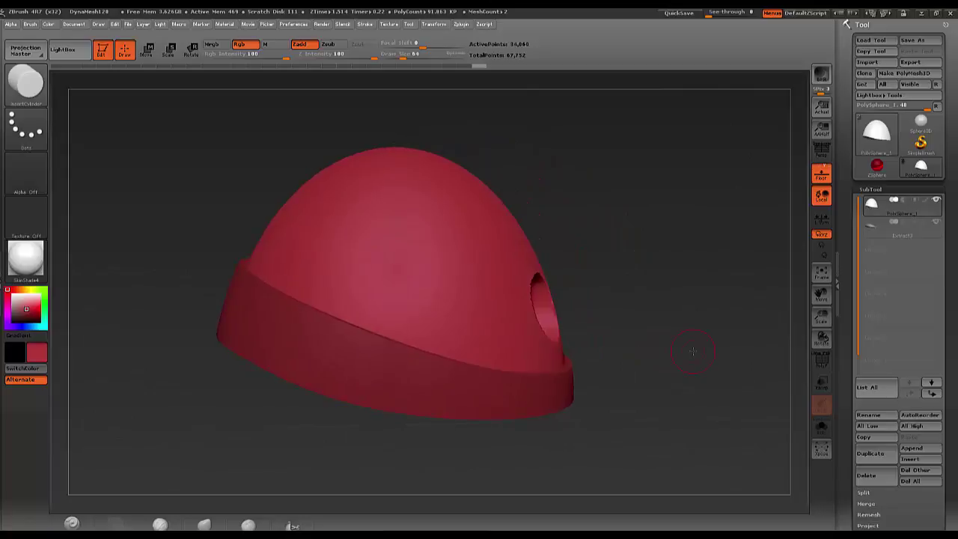